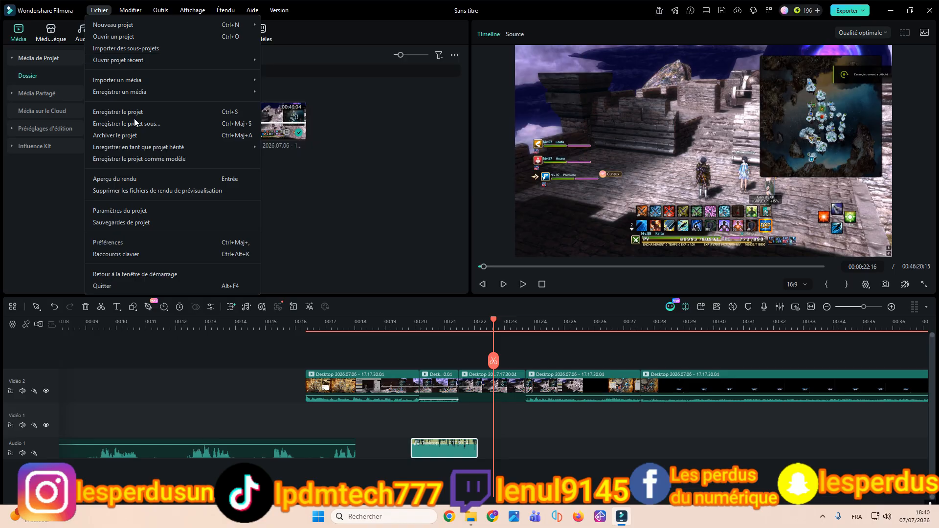
Step: Open the PC screen recorder, bring the video project back into view, and move the recorder's control bar higher up
{"action": "mouse_move", "coordinate": [148, 88]}
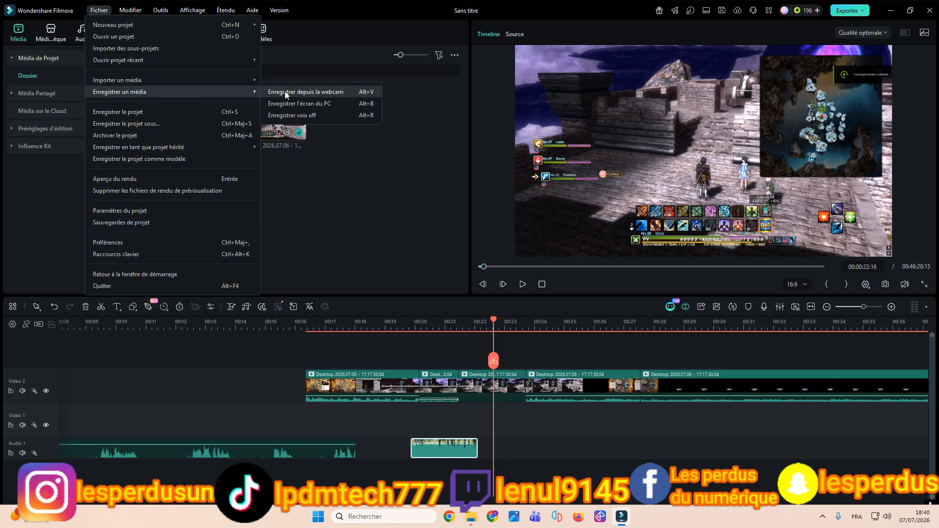
{"action": "left_click", "coordinate": [320, 108]}
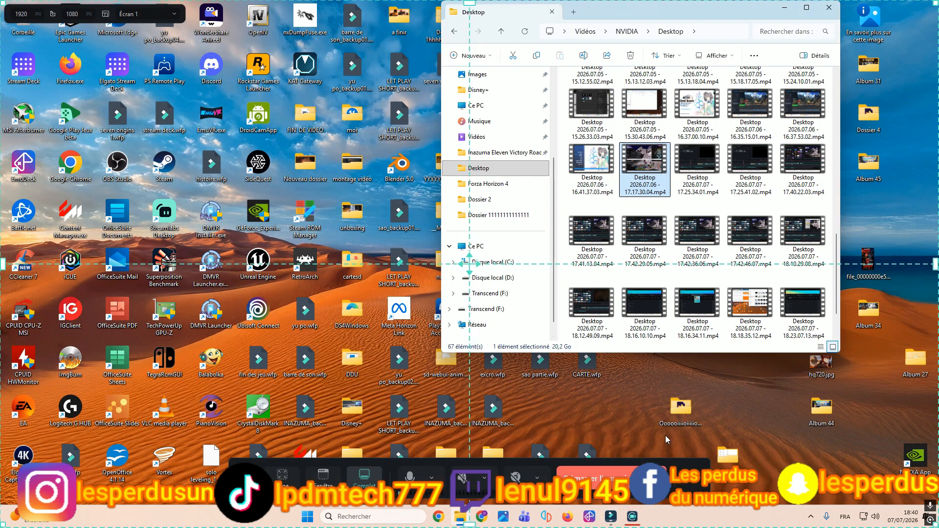
{"action": "left_click", "coordinate": [633, 517]}
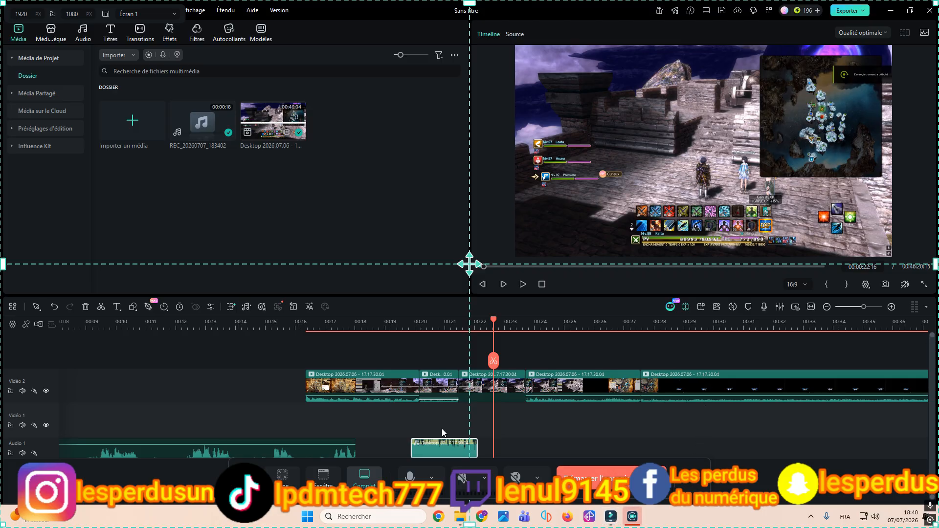
{"action": "left_click_drag", "start_coordinate": [260, 467], "coordinate": [261, 145]}
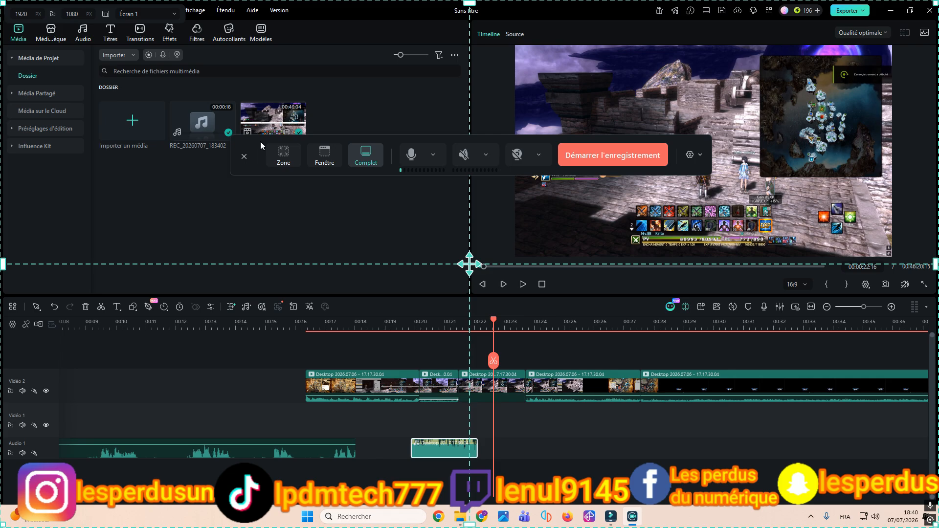
Step: Compare the screen recorder's area, window and full-screen capture modes, finishing on full screen
{"action": "left_click", "coordinate": [284, 156]}
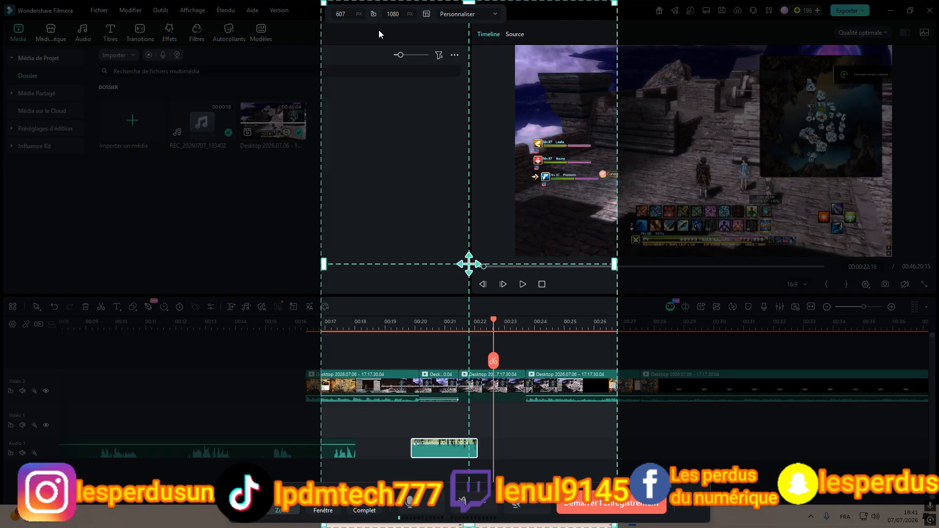
{"action": "left_click", "coordinate": [321, 510]}
{"action": "left_click", "coordinate": [364, 511]}
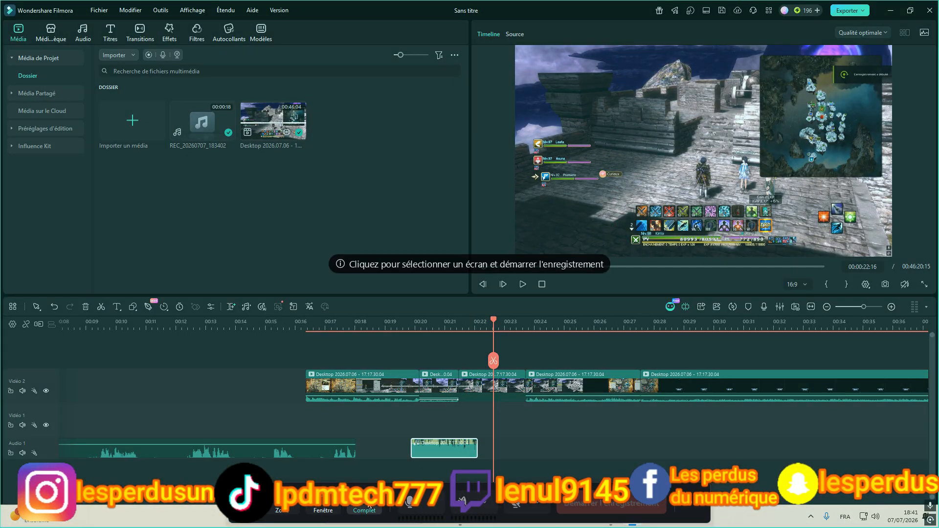
{"action": "left_click", "coordinate": [310, 509]}
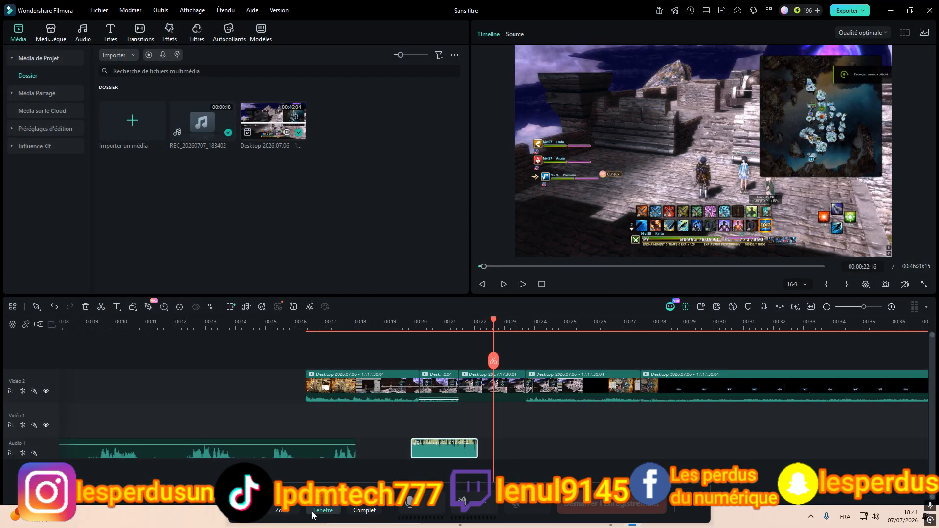
{"action": "left_click", "coordinate": [277, 509]}
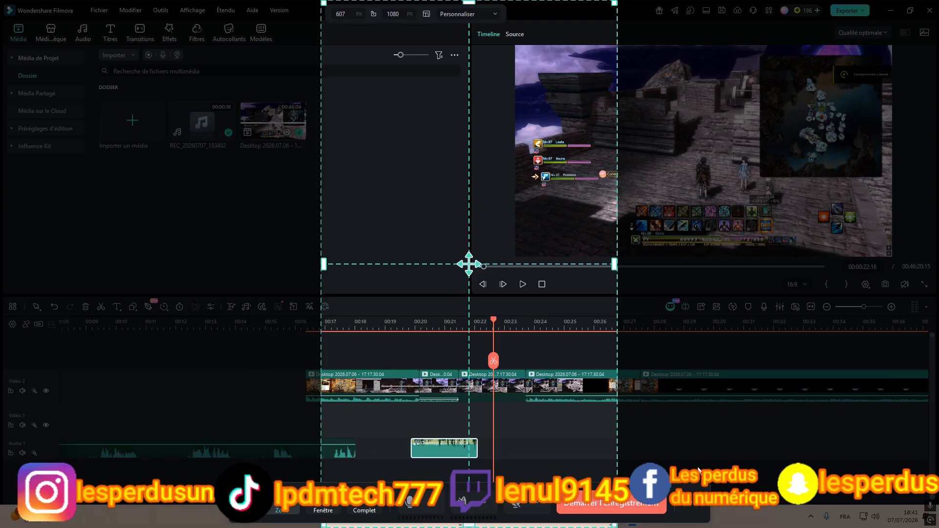
{"action": "left_click", "coordinate": [323, 511]}
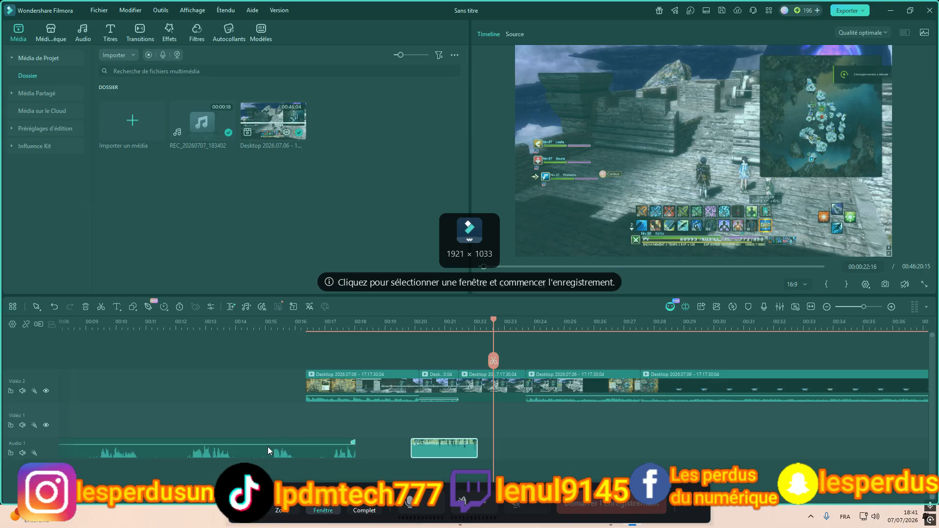
{"action": "left_click", "coordinate": [486, 247]}
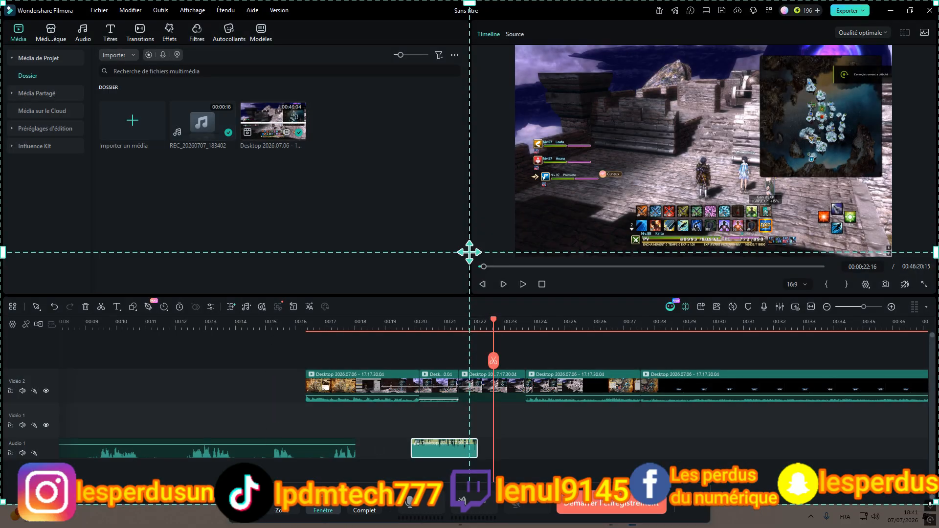
{"action": "left_click", "coordinate": [362, 511]}
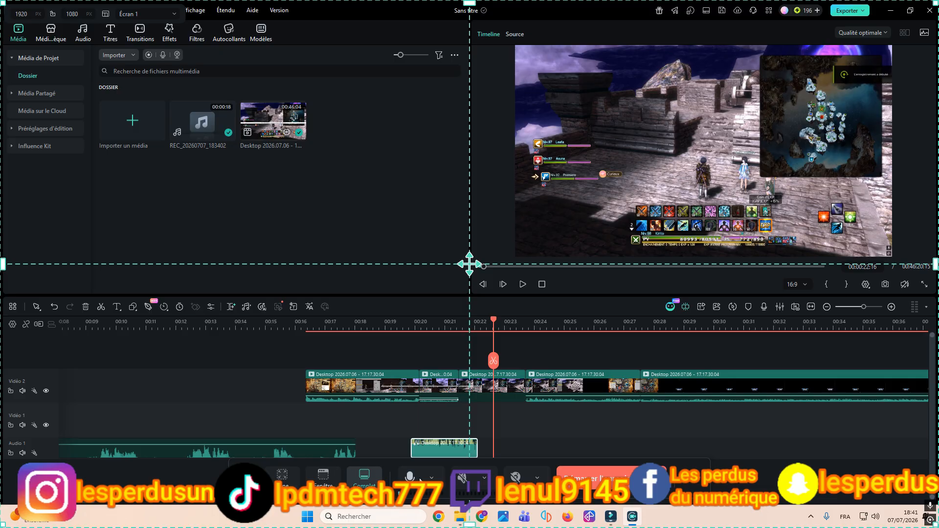
Step: Review the recorder's available camera sources and its recording, general, advanced and shortcut settings
{"action": "left_click", "coordinate": [537, 478]}
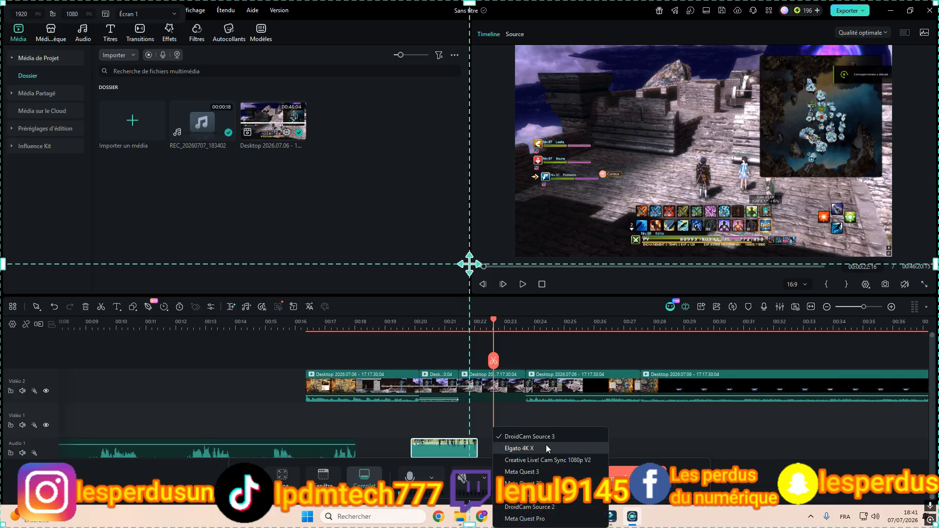
{"action": "left_click", "coordinate": [700, 482]}
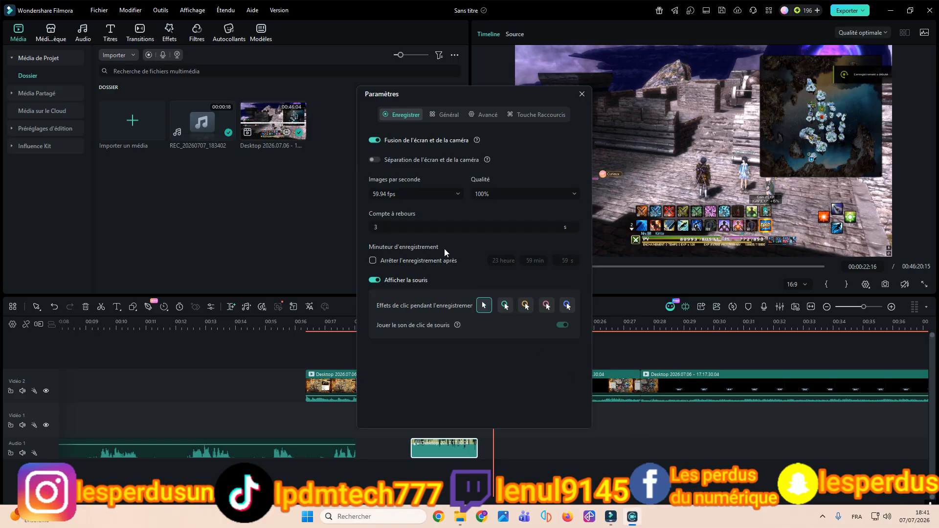
{"action": "left_click", "coordinate": [436, 114]}
{"action": "left_click", "coordinate": [485, 114]}
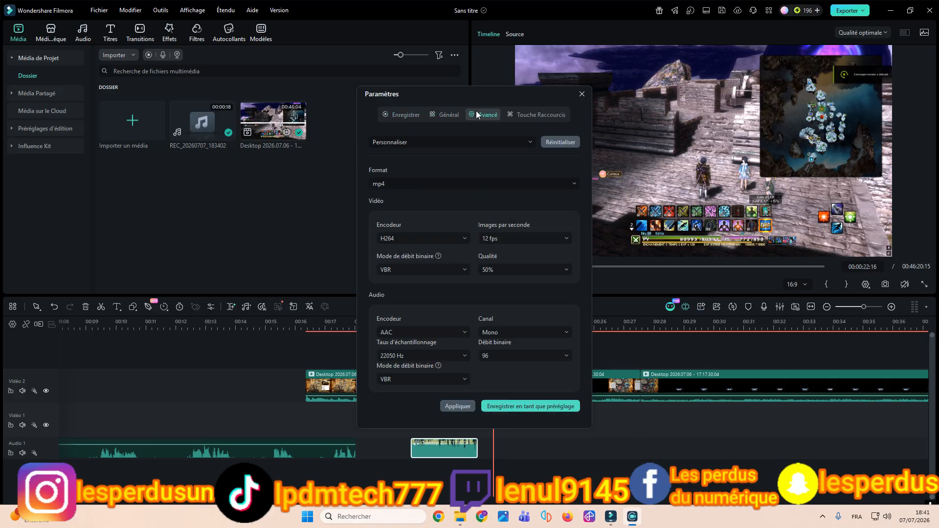
{"action": "left_click", "coordinate": [538, 114]}
{"action": "left_click", "coordinate": [404, 115]}
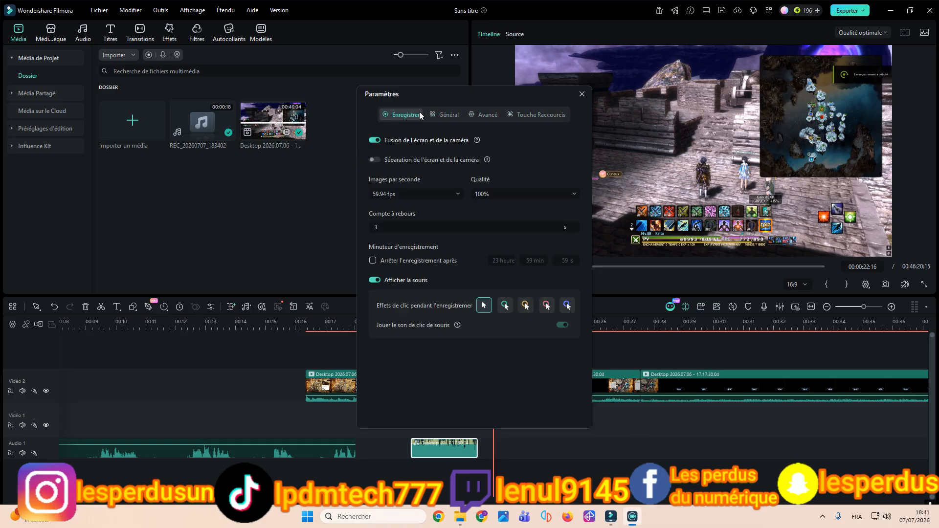
{"action": "left_click", "coordinate": [581, 93]}
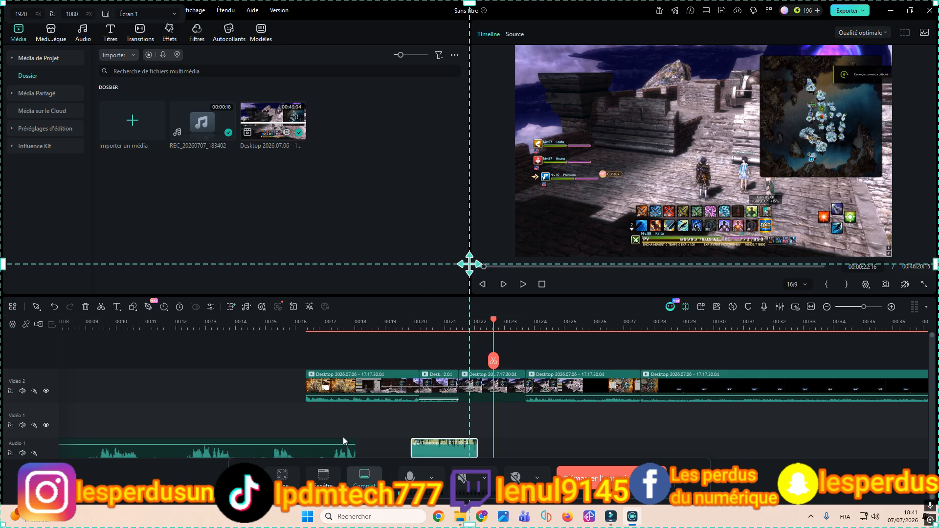
Step: Switch the recorder to area capture and try the Tiktok(9:16) and Youtube(16:9) area presets
{"action": "left_click", "coordinate": [290, 484]}
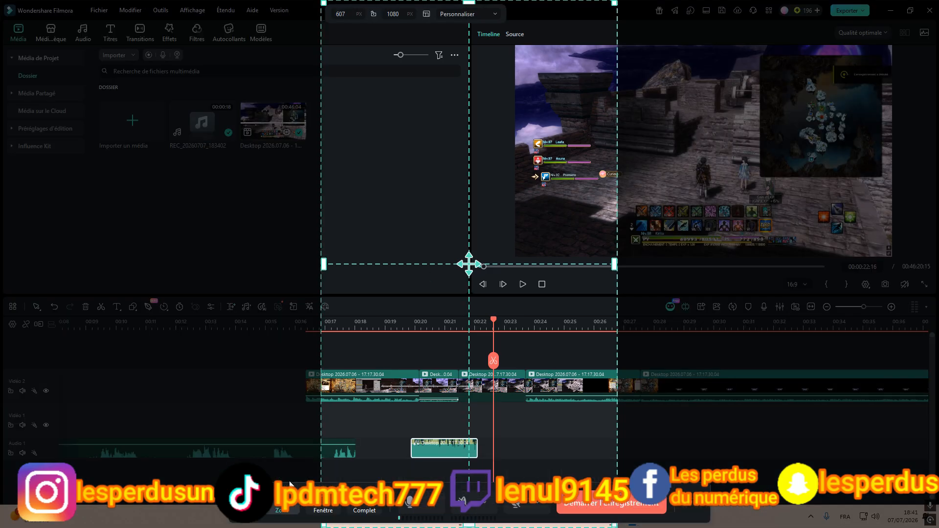
{"action": "left_click", "coordinate": [468, 14]}
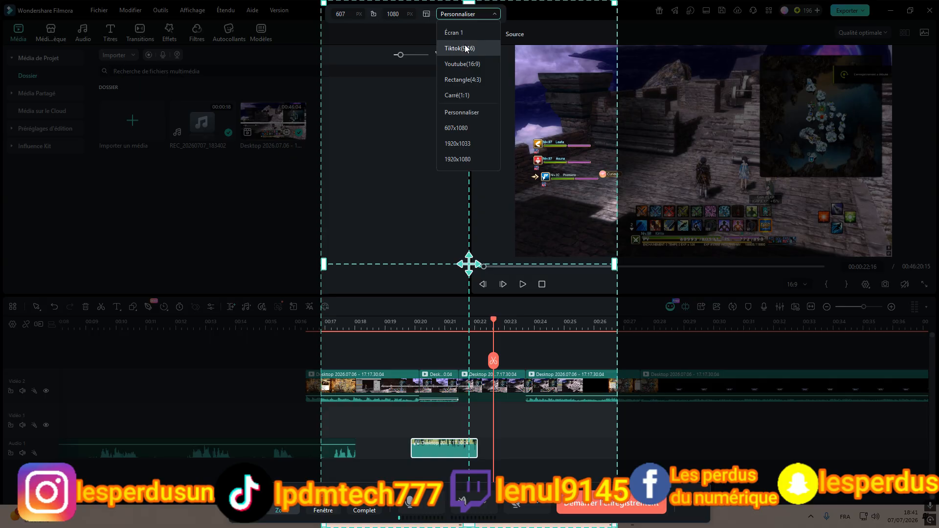
{"action": "left_click", "coordinate": [465, 47]}
{"action": "left_click", "coordinate": [460, 15]}
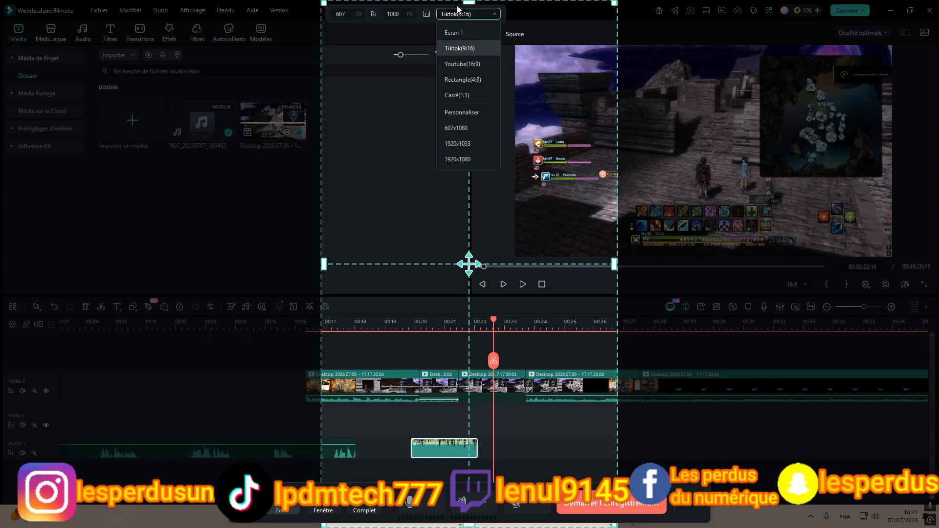
{"action": "left_click", "coordinate": [473, 64]}
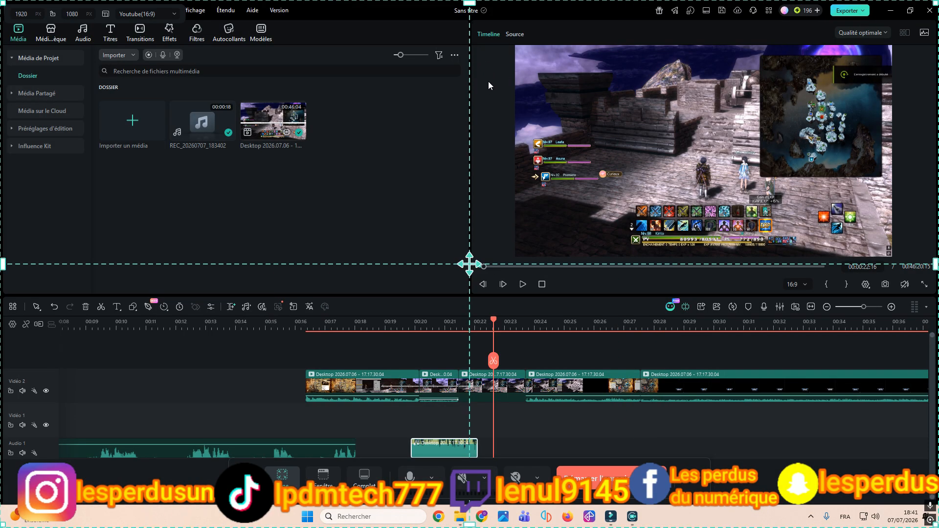
Step: Switch the recorder through window capture back to area capture and view the list of area presets
{"action": "left_click", "coordinate": [323, 477]}
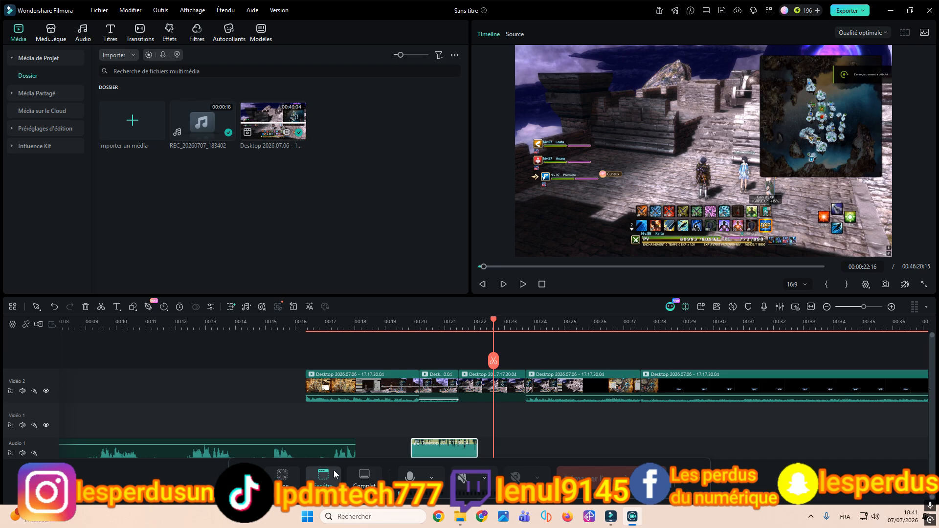
{"action": "left_click", "coordinate": [287, 477]}
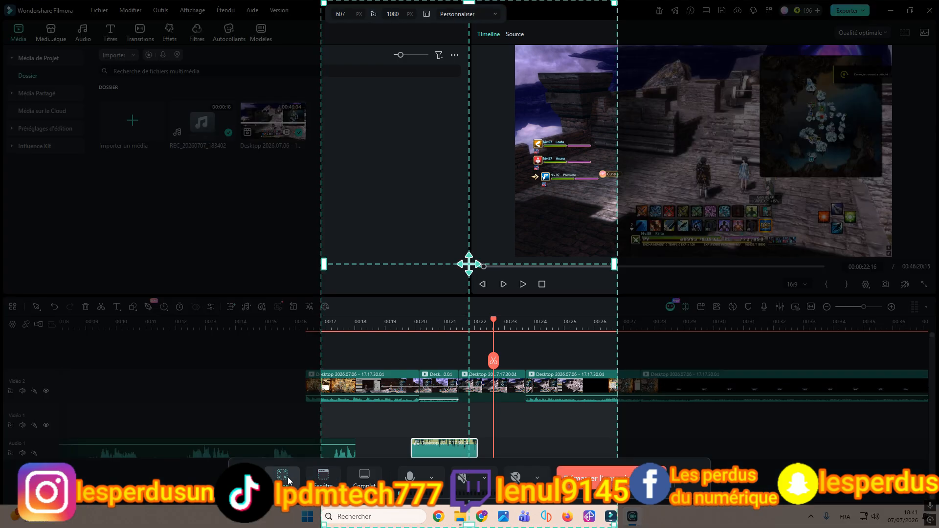
{"action": "left_click", "coordinate": [496, 15]}
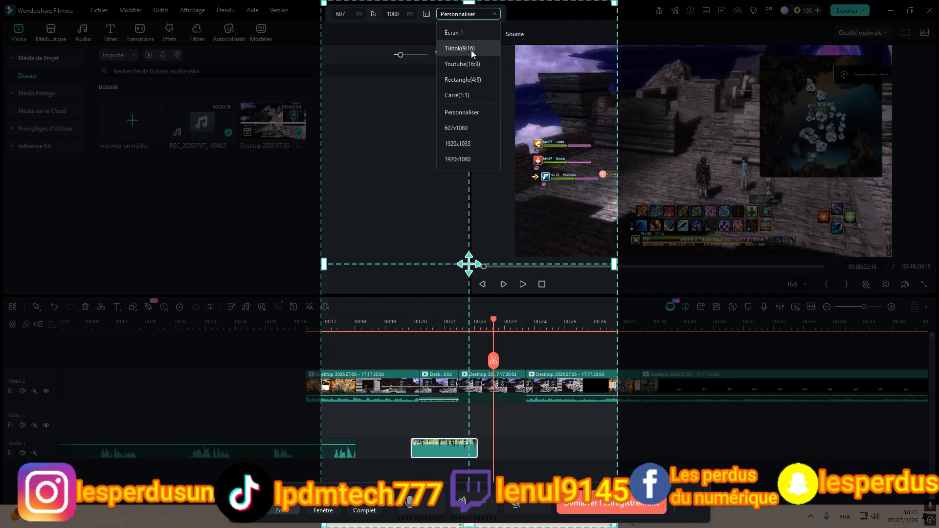
{"action": "left_click", "coordinate": [542, 62]}
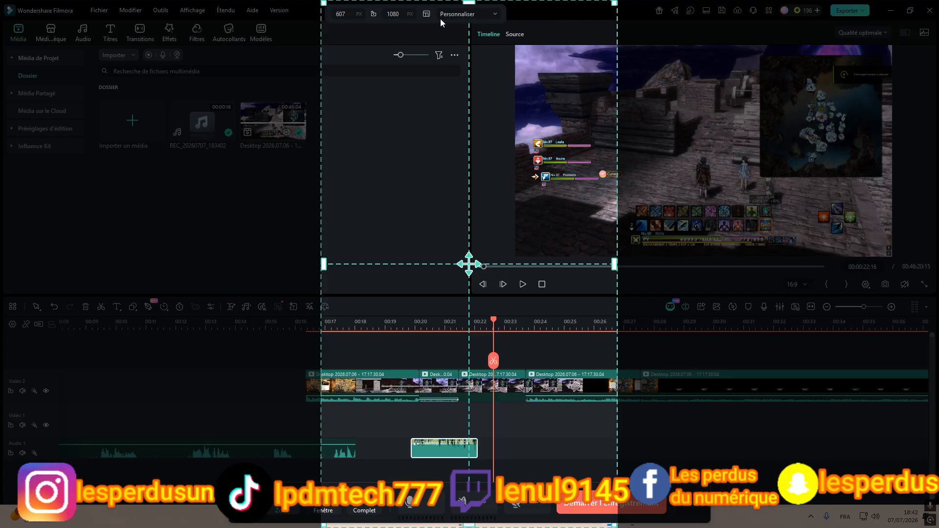
Step: Split the third visible clip on the Video 2 track at the 00:00:22:16 playhead position and close the screen recorder
{"action": "left_click", "coordinate": [495, 384]}
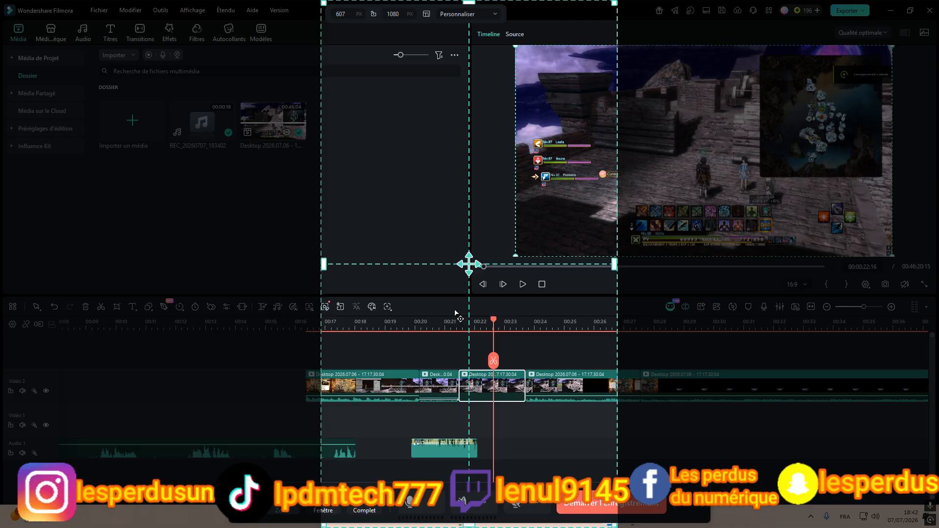
{"action": "left_click", "coordinate": [494, 361]}
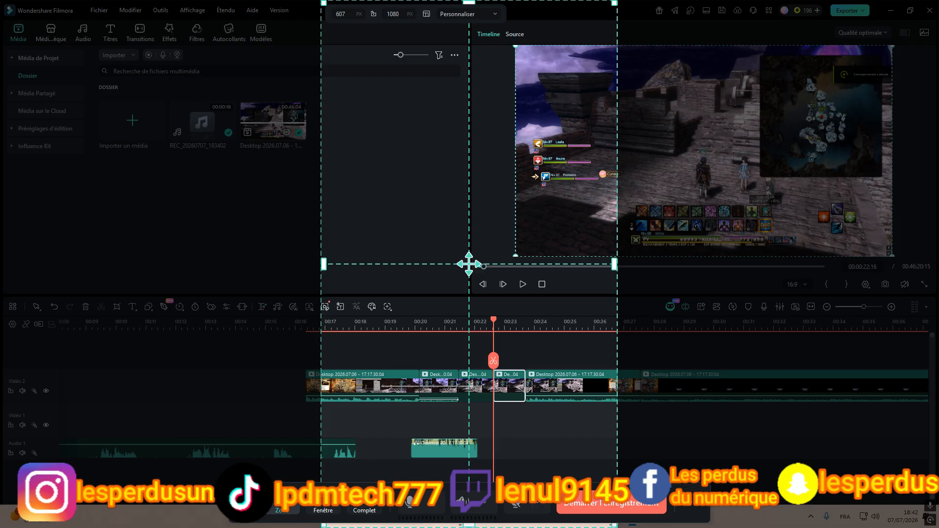
{"action": "left_click", "coordinate": [246, 503]}
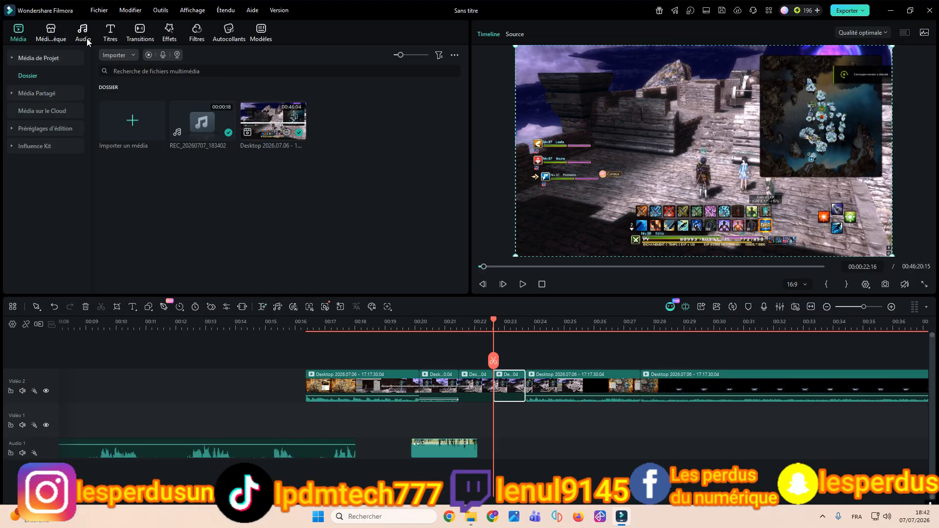
Step: Add the favourite music track Light Years - Take Off to Audio 1 at about 24 s and move the playhead to 00:00:24:10
{"action": "left_click", "coordinate": [48, 37]}
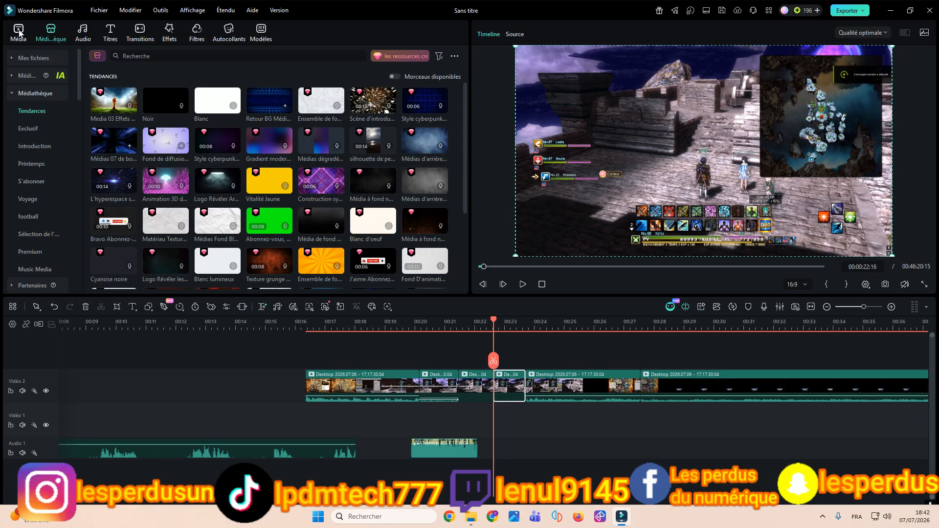
{"action": "left_click", "coordinate": [20, 32]}
{"action": "left_click", "coordinate": [86, 38]}
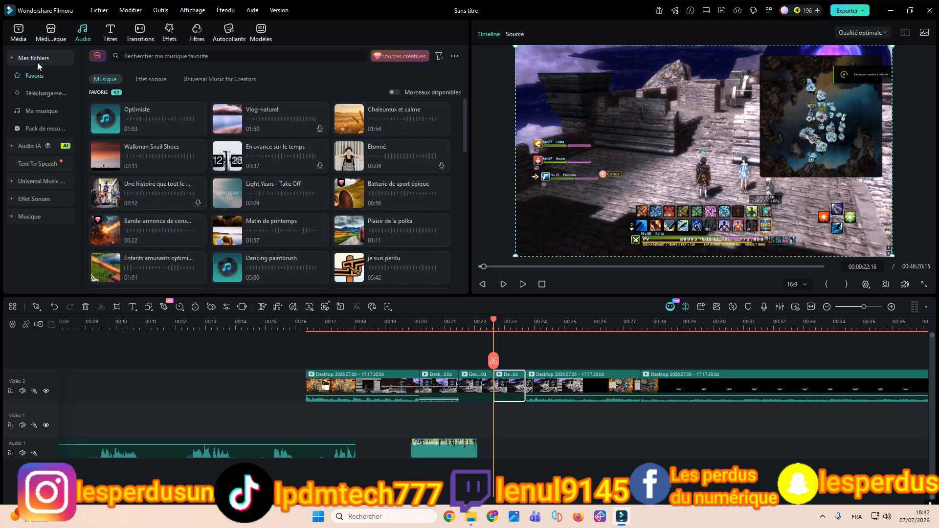
{"action": "left_click_drag", "start_coordinate": [262, 196], "coordinate": [535, 353]}
{"action": "left_click", "coordinate": [547, 323]}
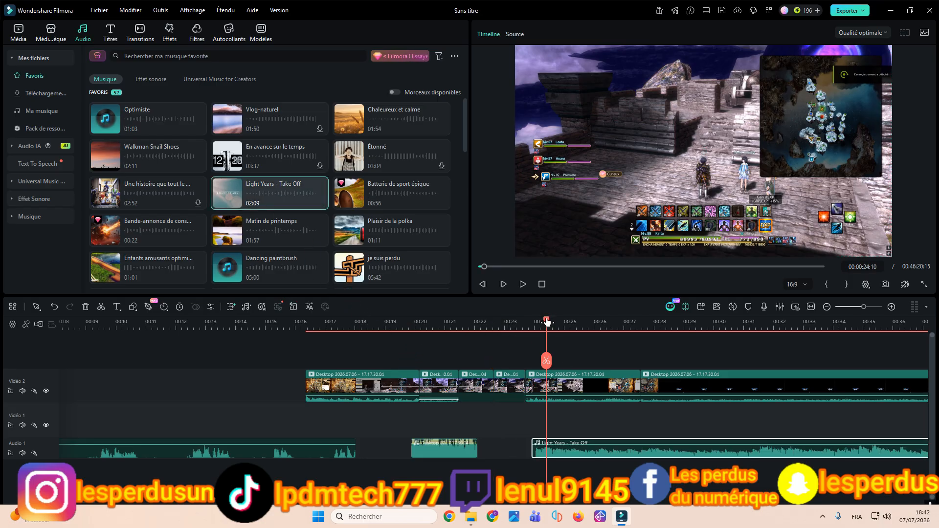
Step: Lower the volume of the Light Years - Take Off music clip on the Audio 1 track
{"action": "left_click_drag", "start_coordinate": [583, 331], "coordinate": [636, 348]}
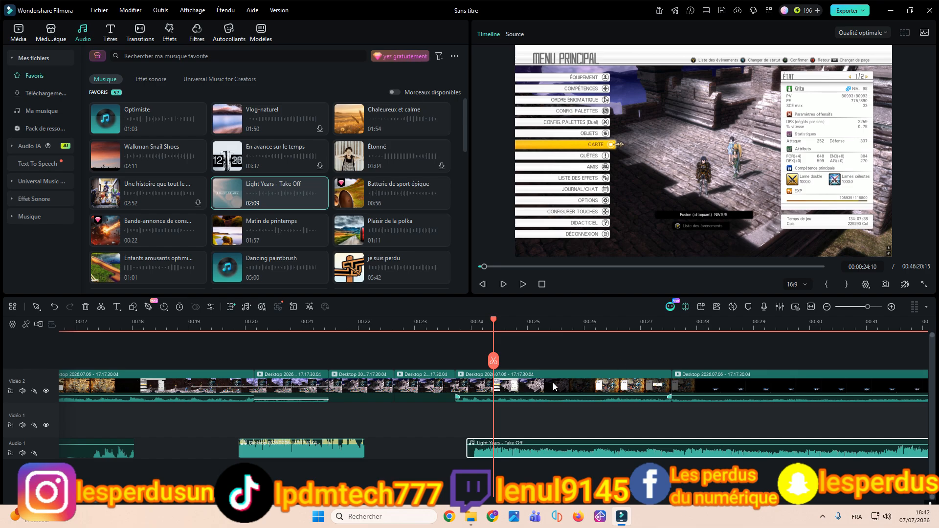
{"action": "double_click", "coordinate": [515, 453]}
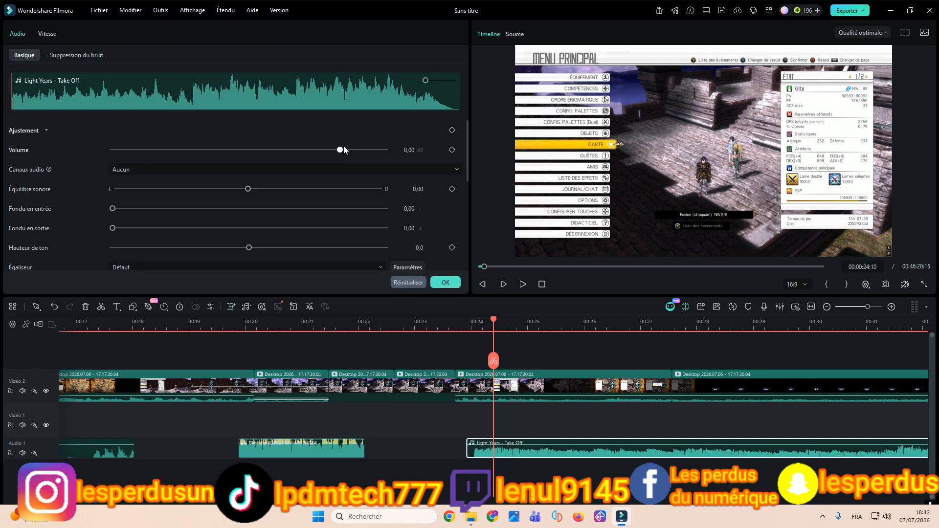
{"action": "left_click_drag", "start_coordinate": [340, 150], "coordinate": [285, 151]}
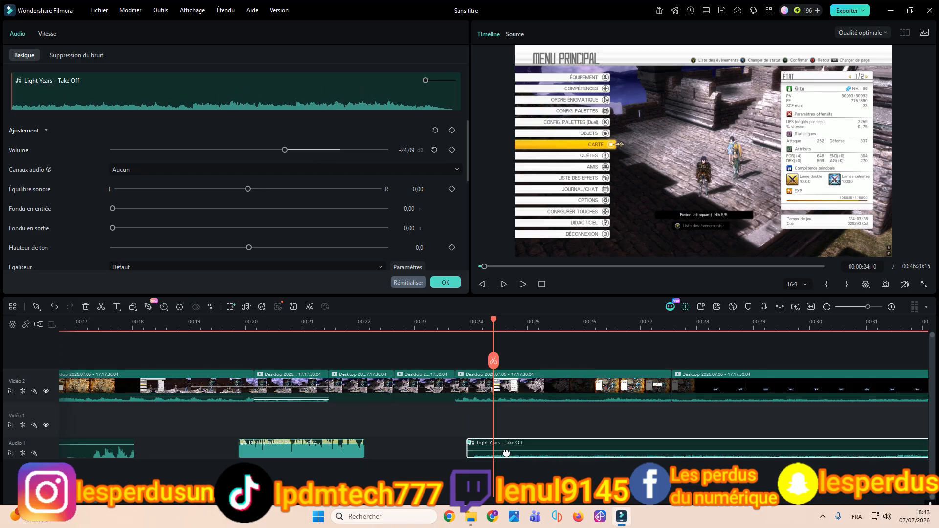
{"action": "left_click_drag", "start_coordinate": [506, 451], "coordinate": [506, 451]}
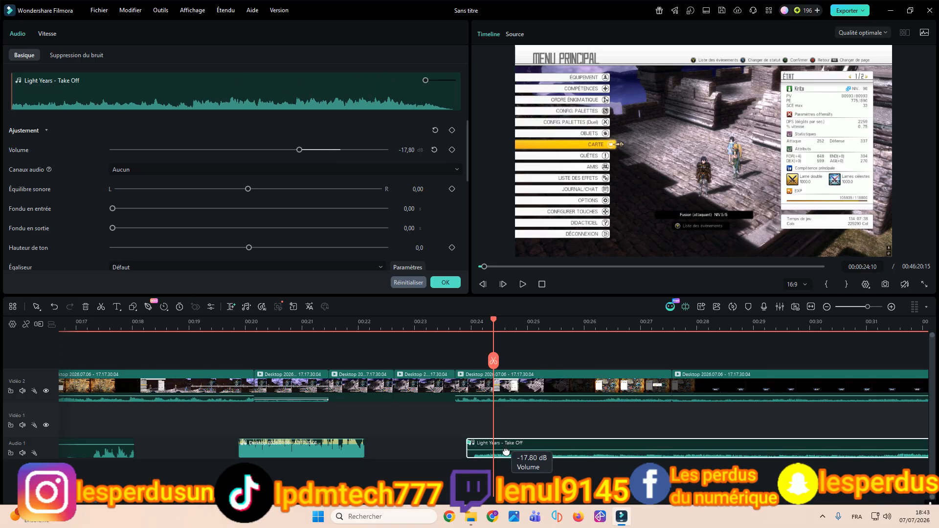
{"action": "left_click_drag", "start_coordinate": [506, 450], "coordinate": [506, 456]}
{"action": "left_click_drag", "start_coordinate": [268, 150], "coordinate": [288, 150]}
{"action": "left_click", "coordinate": [450, 286]}
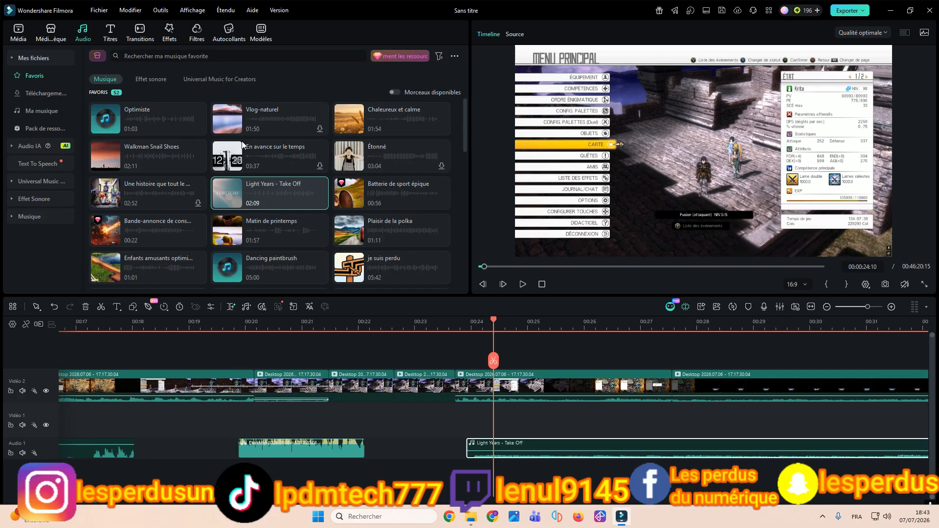
Step: Look through the favourite music tracks in the audio library
{"action": "scroll", "coordinate": [241, 152], "scroll_direction": "down", "scroll_amount": 3}
{"action": "scroll", "coordinate": [244, 163], "scroll_direction": "down", "scroll_amount": 5}
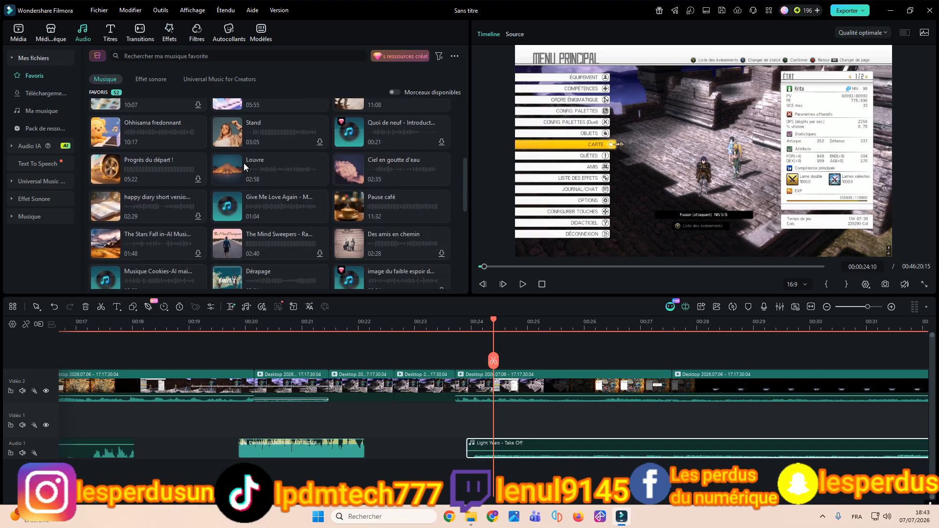
{"action": "scroll", "coordinate": [244, 163], "scroll_direction": "down", "scroll_amount": 2}
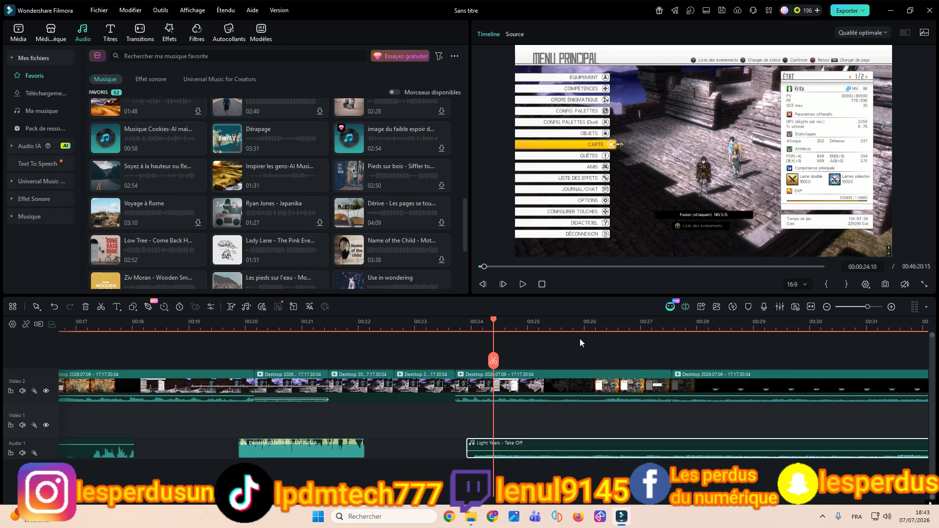
{"action": "left_click_drag", "start_coordinate": [594, 325], "coordinate": [464, 326]}
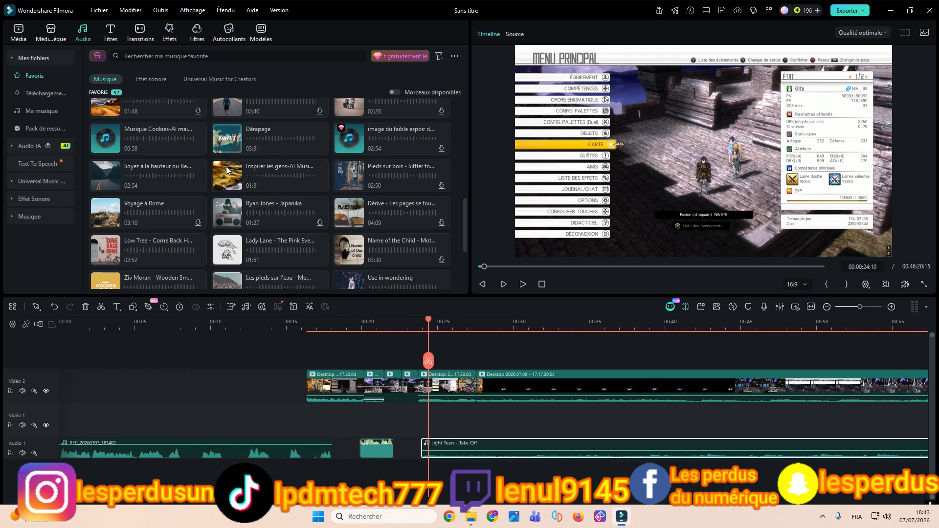
{"action": "scroll", "coordinate": [219, 166], "scroll_direction": "down", "scroll_amount": 1}
{"action": "scroll", "coordinate": [219, 168], "scroll_direction": "up", "scroll_amount": 2}
{"action": "scroll", "coordinate": [218, 166], "scroll_direction": "up", "scroll_amount": 5}
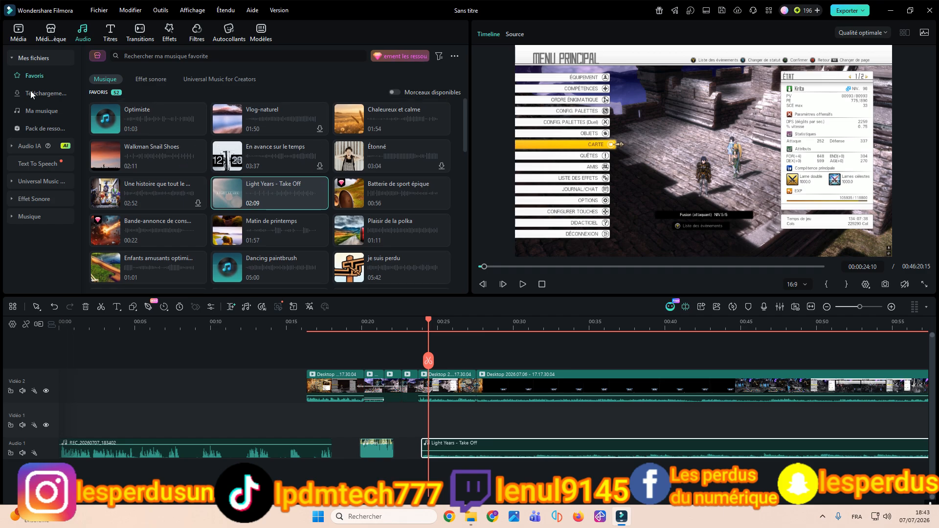
Step: Check the personal audio collections: Ma musique, Text To Speech, the downloads, the resource packs and Favoris
{"action": "left_click", "coordinate": [31, 57]}
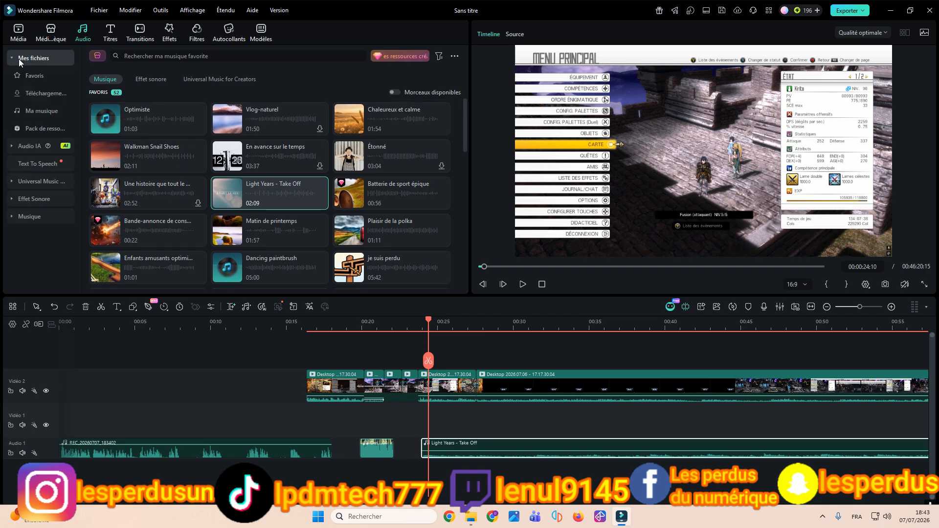
{"action": "left_click", "coordinate": [39, 116]}
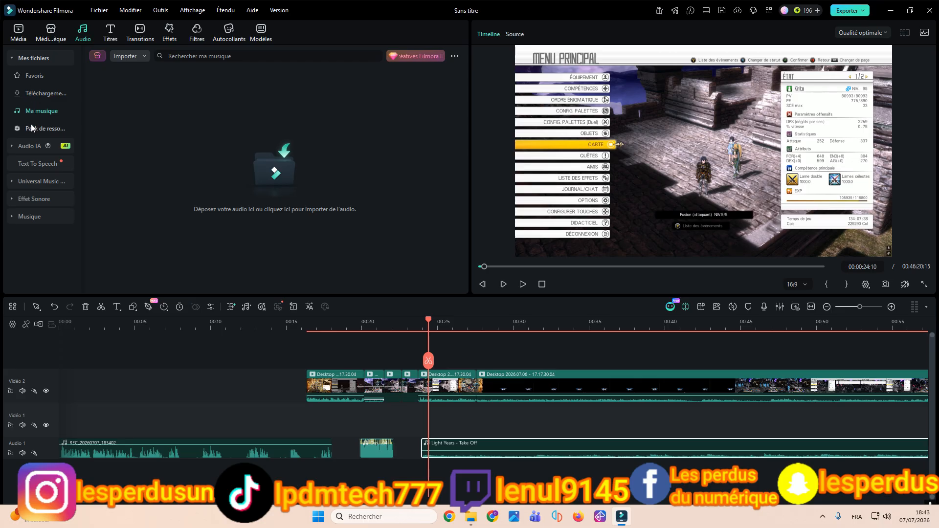
{"action": "left_click", "coordinate": [23, 164]}
{"action": "left_click", "coordinate": [17, 78]}
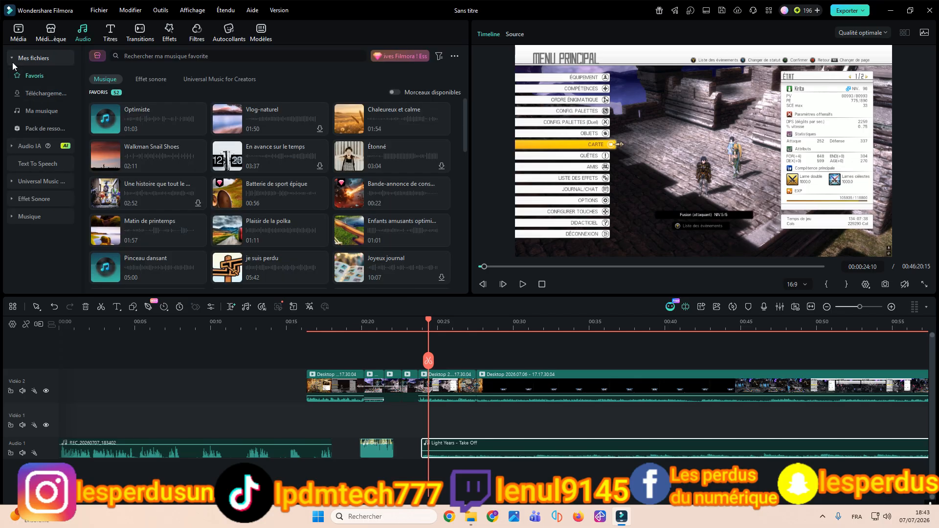
{"action": "left_click", "coordinate": [27, 94]}
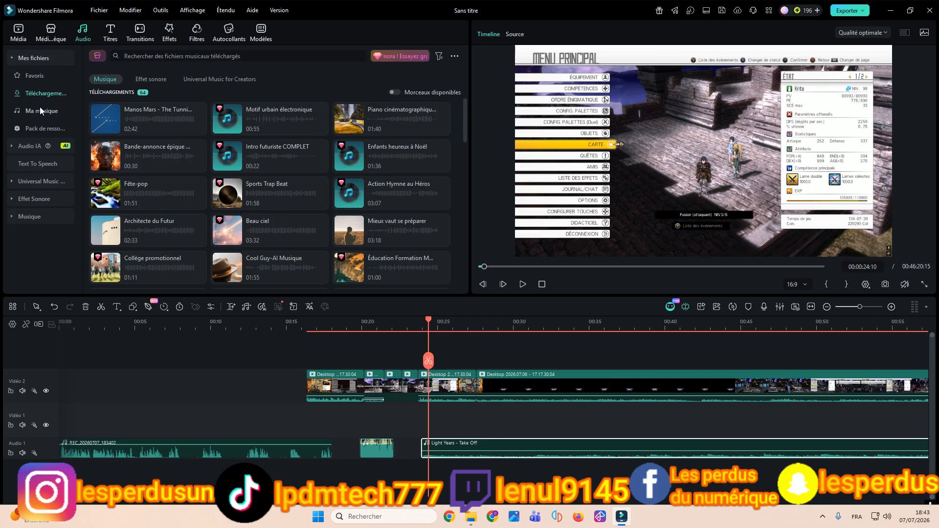
{"action": "left_click", "coordinate": [45, 130]}
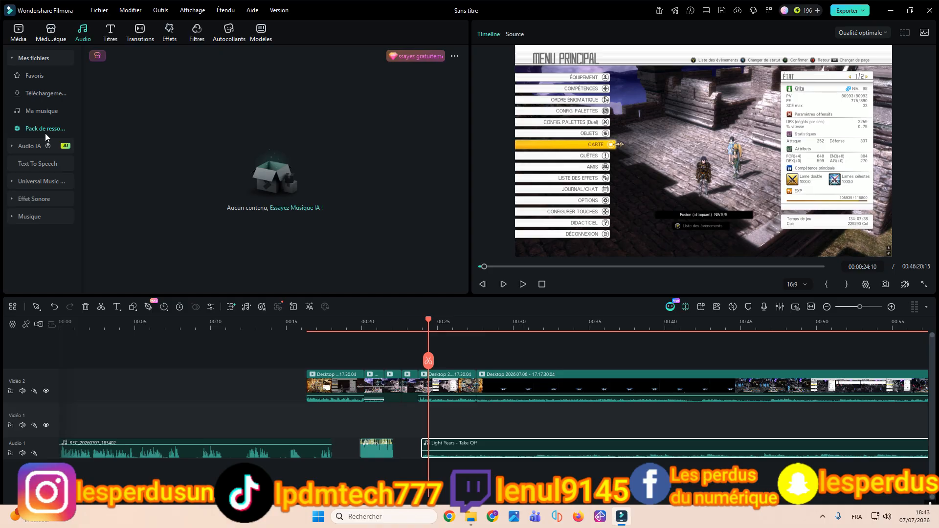
{"action": "left_click", "coordinate": [48, 76]}
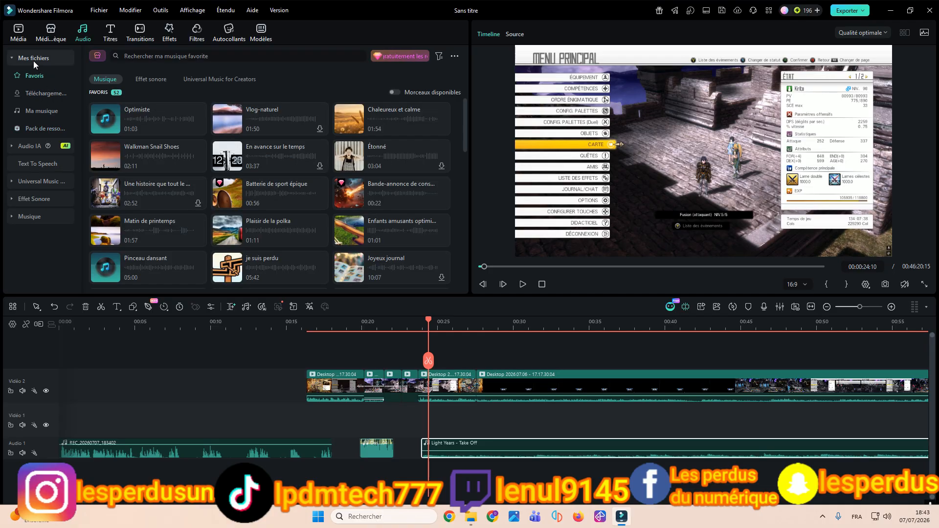
Step: Collapse Mes fichiers and look through the trending tracks (Tendances) in the Musique category
{"action": "left_click", "coordinate": [33, 60]}
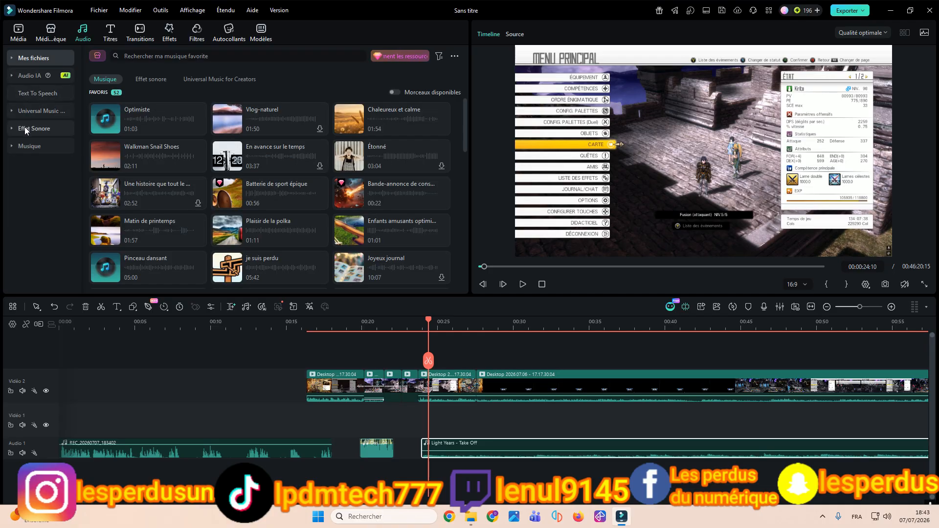
{"action": "left_click", "coordinate": [22, 148]}
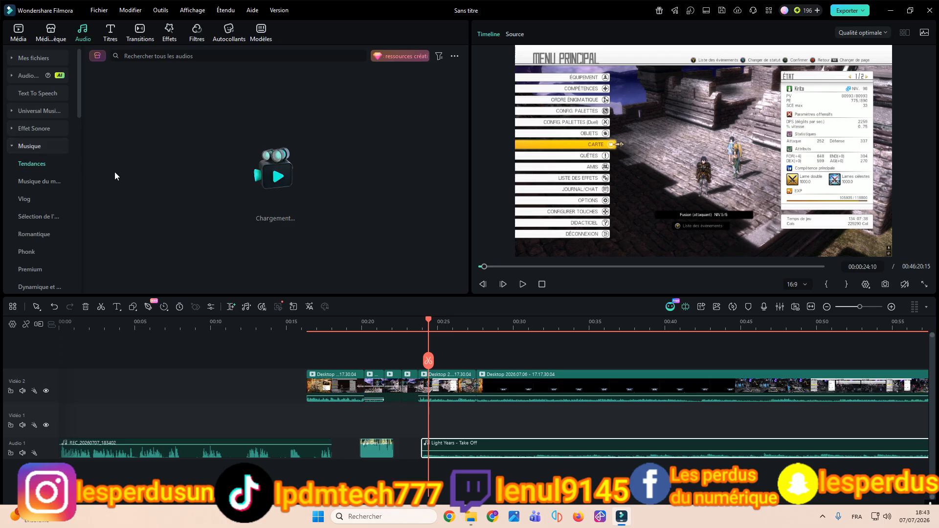
{"action": "scroll", "coordinate": [283, 191], "scroll_direction": "down", "scroll_amount": 1}
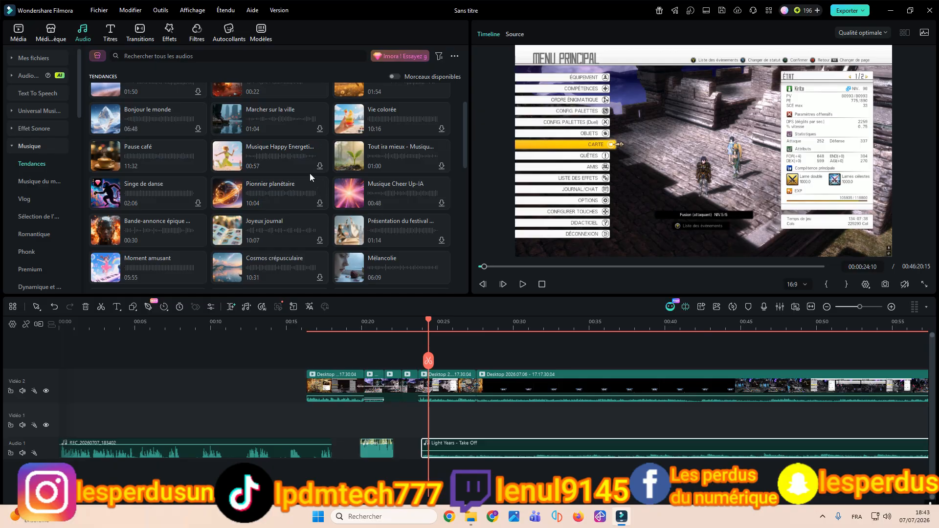
Step: Preview a logo reveal clip from the Introduction category of the Médiathèque and look through its other clips
{"action": "left_click", "coordinate": [51, 32]}
{"action": "left_click", "coordinate": [40, 146]}
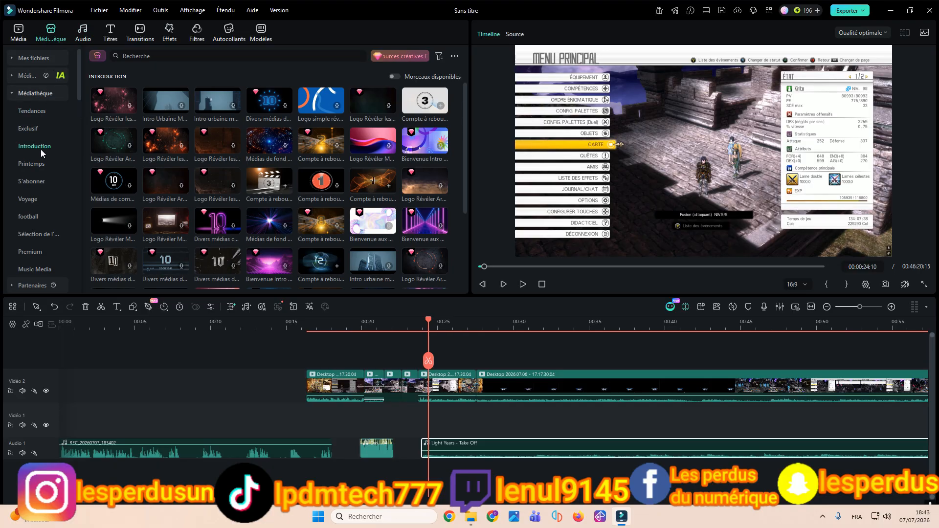
{"action": "left_click", "coordinate": [166, 178]}
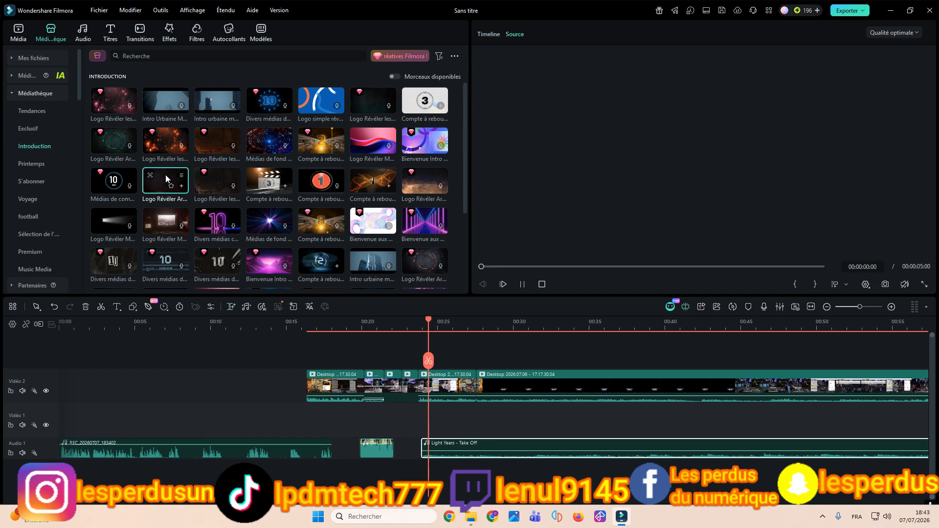
{"action": "scroll", "coordinate": [175, 184], "scroll_direction": "down", "scroll_amount": 1}
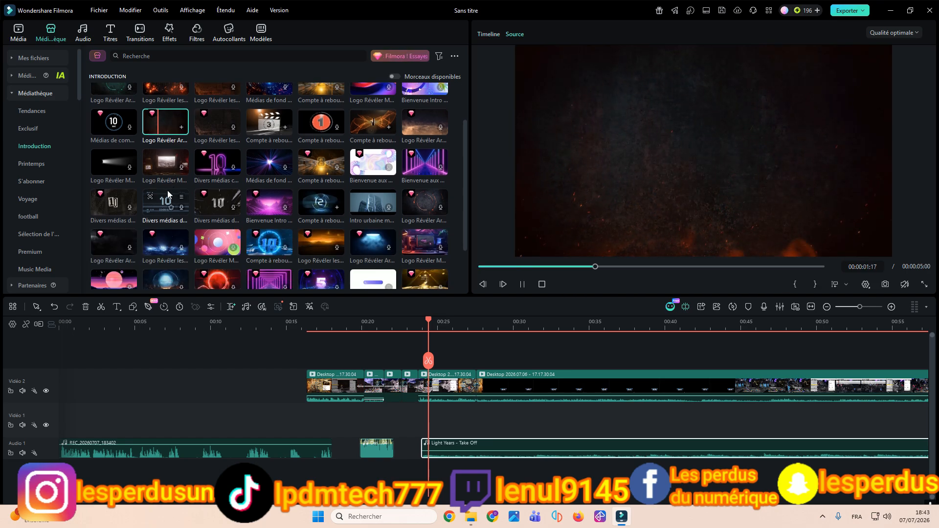
Step: View the thumbnail size options and filter the Introduction clips by the vertical aspect ratio
{"action": "left_click", "coordinate": [456, 57]}
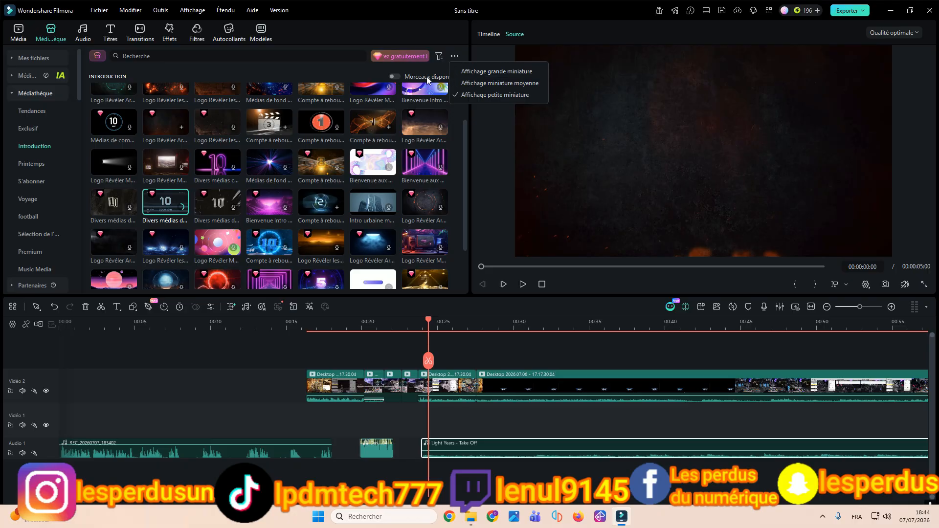
{"action": "left_click", "coordinate": [438, 57]}
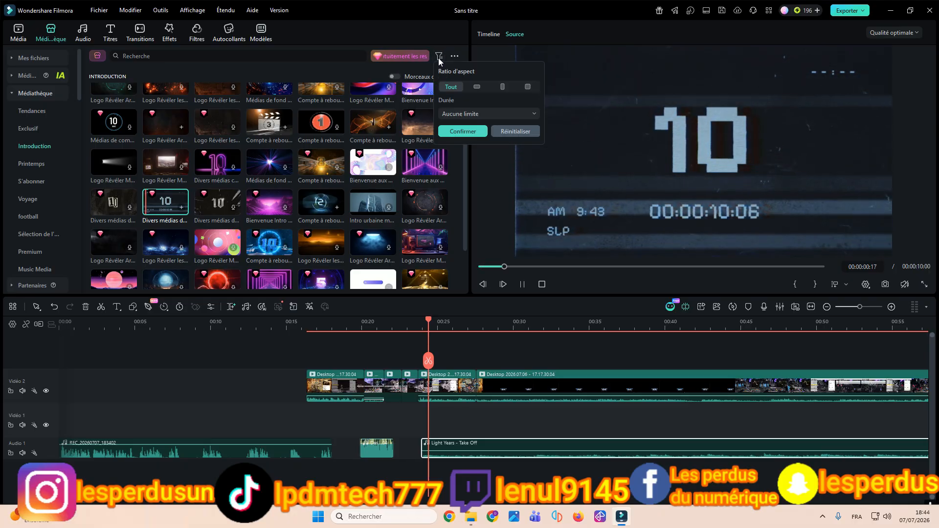
{"action": "left_click", "coordinate": [502, 86]}
{"action": "left_click", "coordinate": [473, 131]}
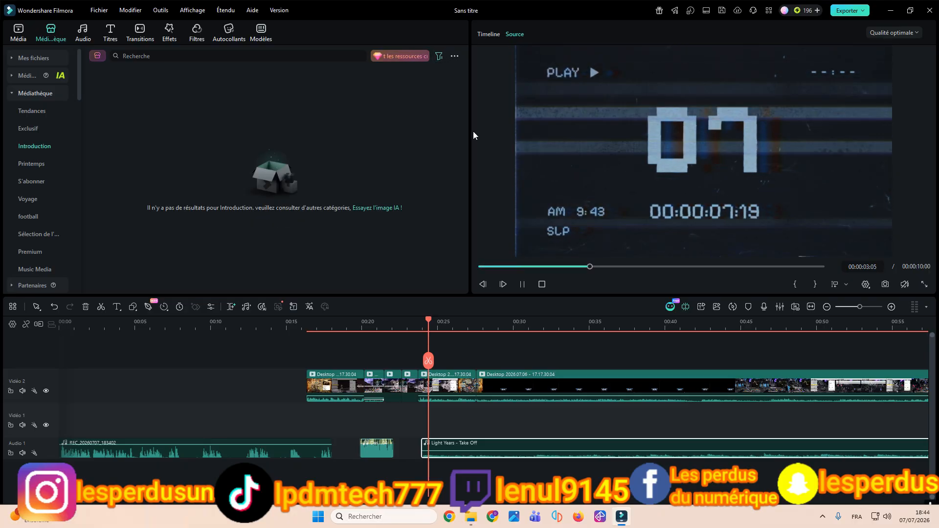
Step: Select the third spring flowers clip in the Printemps category and view the available duration filter choices
{"action": "left_click", "coordinate": [48, 163]}
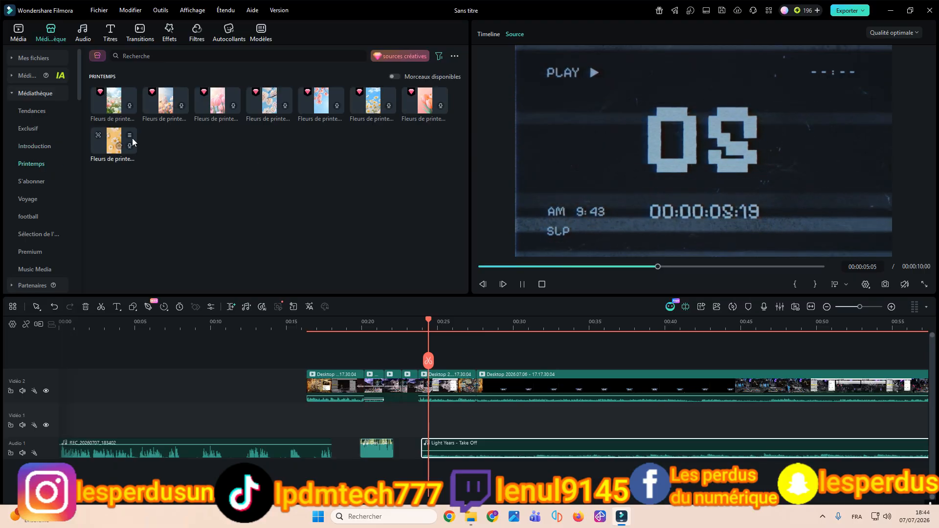
{"action": "left_click", "coordinate": [220, 98]}
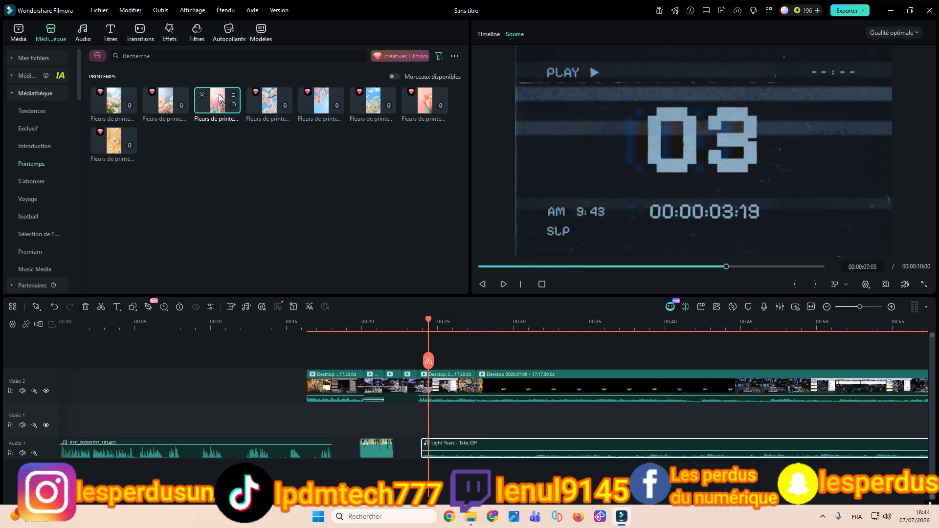
{"action": "left_click", "coordinate": [438, 56]}
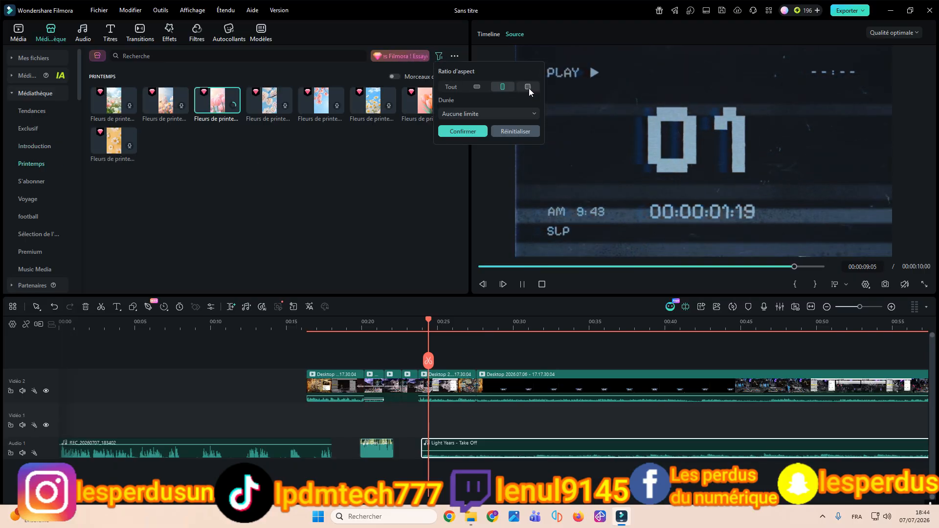
{"action": "left_click", "coordinate": [516, 115]}
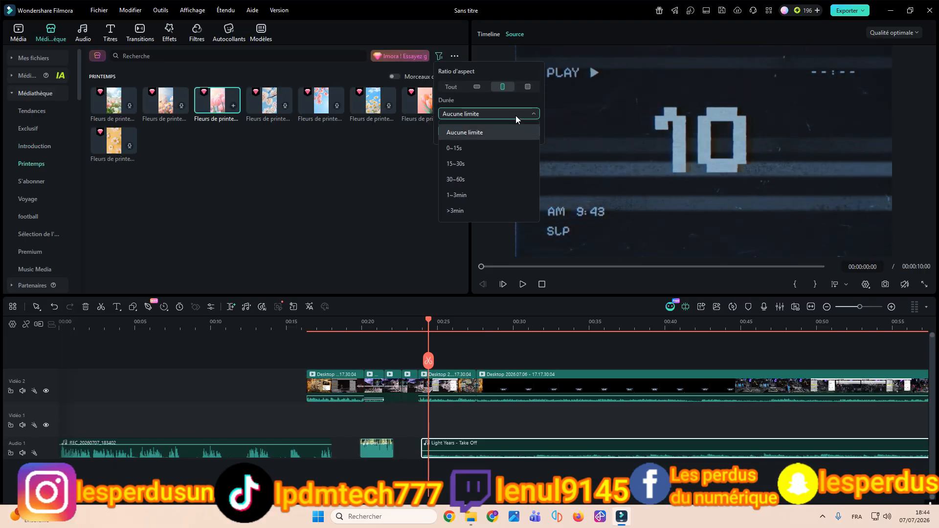
{"action": "left_click", "coordinate": [416, 194]}
Step: Preview the Subscribe button clip in the S'abonner category and reset the aspect ratio filter to Tout
{"action": "left_click", "coordinate": [13, 158]}
{"action": "left_click", "coordinate": [31, 181]}
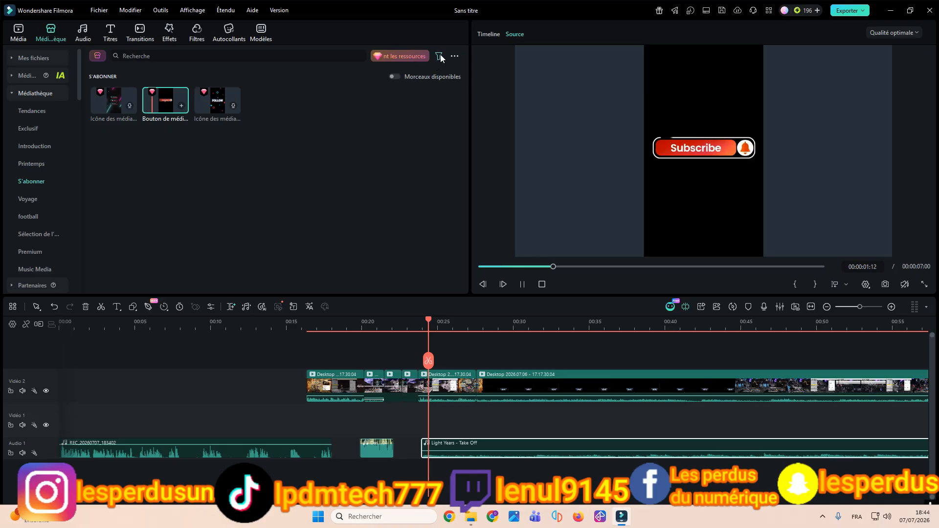
{"action": "left_click", "coordinate": [440, 56]}
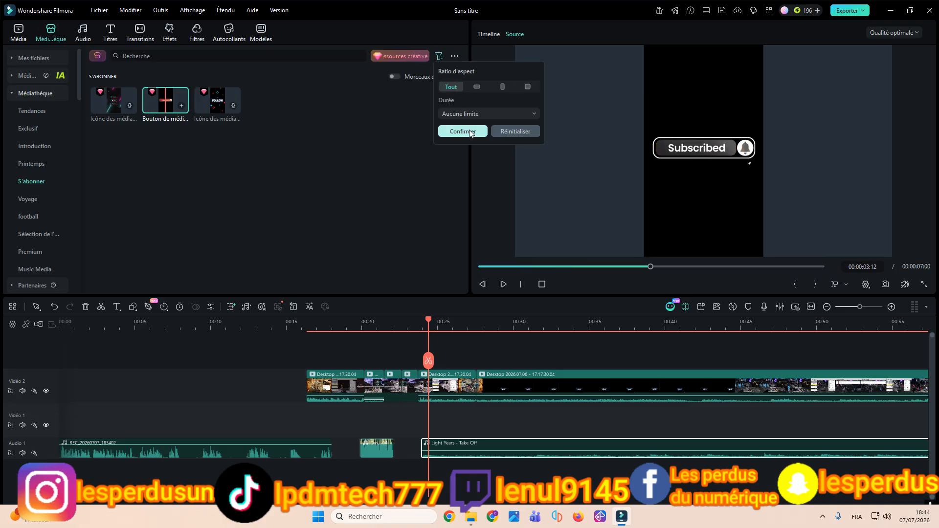
{"action": "left_click", "coordinate": [470, 133]}
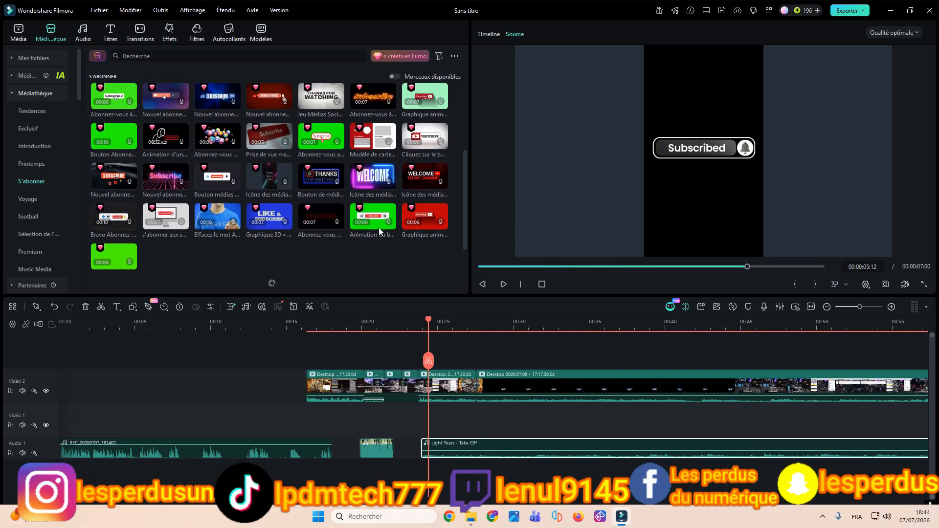
Step: Look through the S'abonner clips, then the Couleur unie category of solid colour backgrounds
{"action": "scroll", "coordinate": [379, 232], "scroll_direction": "down", "scroll_amount": 5}
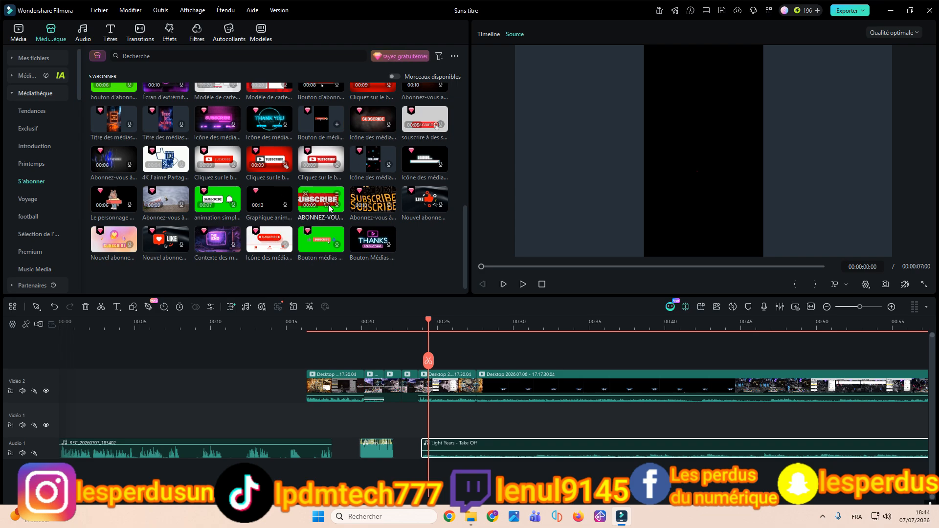
{"action": "scroll", "coordinate": [323, 214], "scroll_direction": "down", "scroll_amount": 5}
{"action": "scroll", "coordinate": [318, 217], "scroll_direction": "down", "scroll_amount": 2}
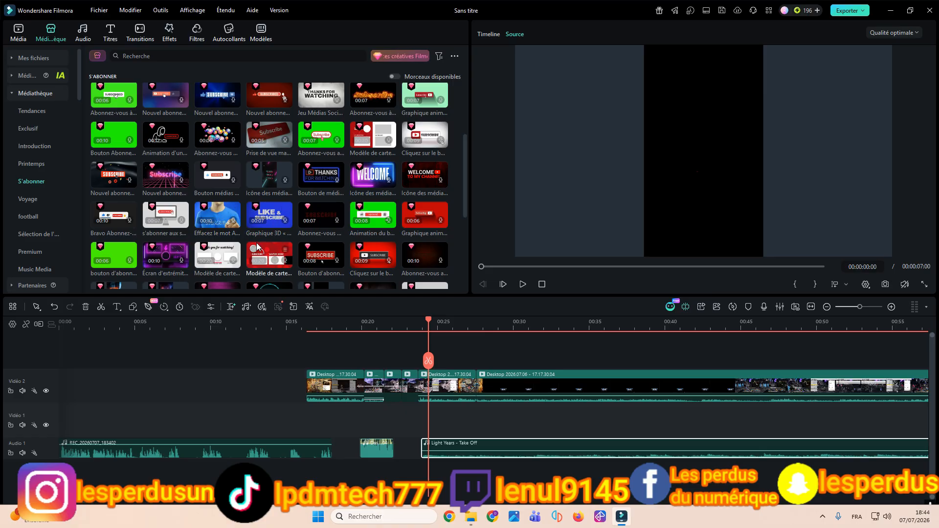
{"action": "scroll", "coordinate": [29, 232], "scroll_direction": "down", "scroll_amount": 3}
{"action": "left_click", "coordinate": [25, 233]}
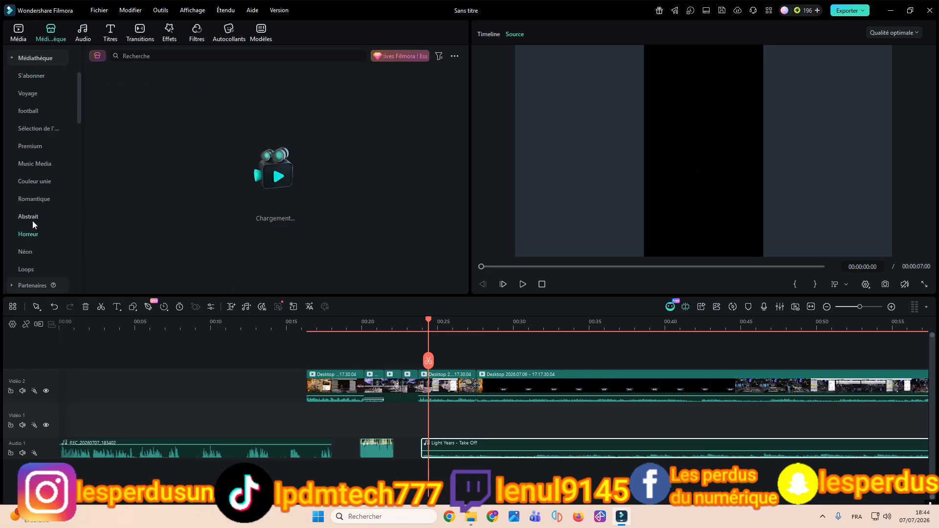
{"action": "left_click", "coordinate": [34, 181]}
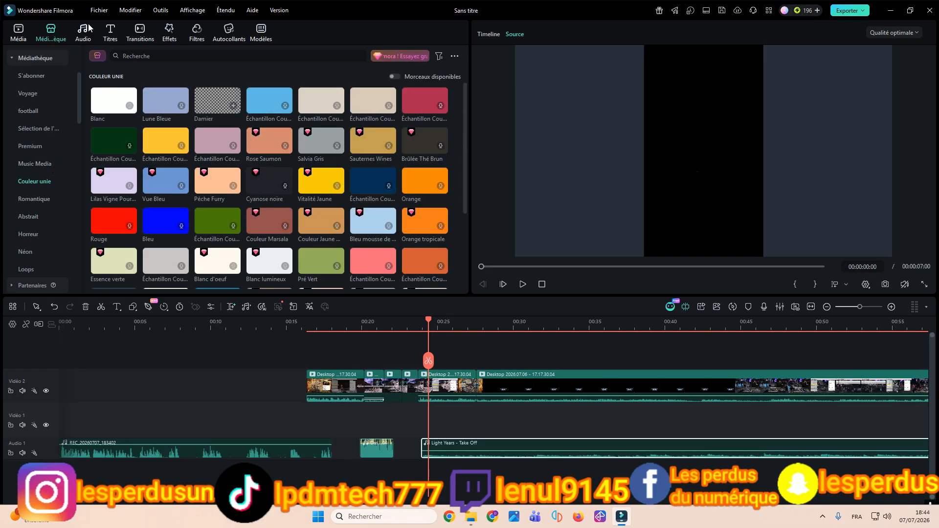
{"action": "left_click", "coordinate": [87, 31]}
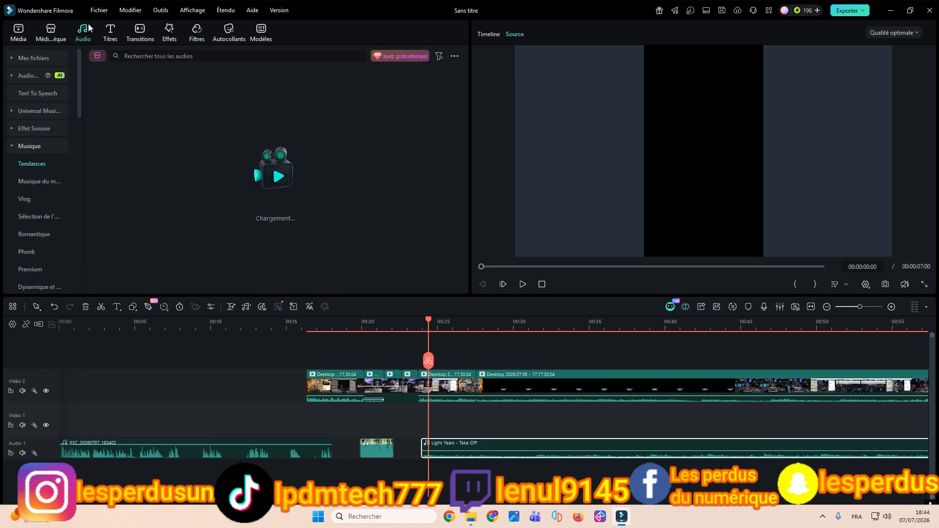
Step: Add the favourite title Défaut Titre above the Video 2 track at about 18 s and move the playhead to 00:00:20:00
{"action": "left_click", "coordinate": [117, 34]}
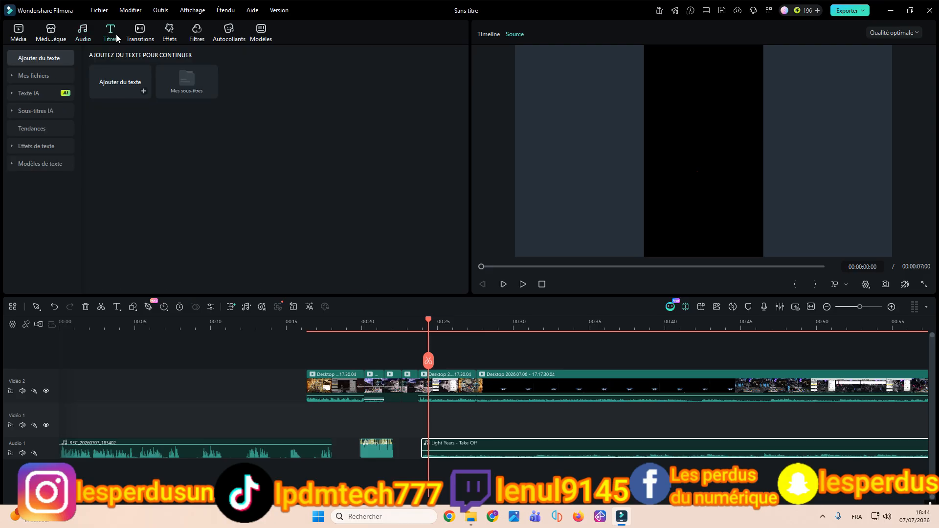
{"action": "left_click", "coordinate": [35, 76]}
{"action": "left_click_drag", "start_coordinate": [152, 104], "coordinate": [342, 366]}
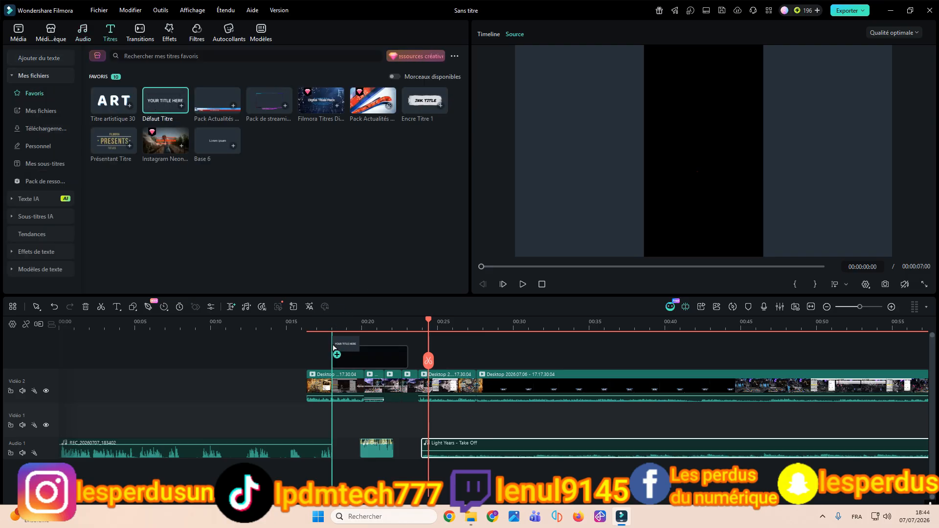
{"action": "left_click", "coordinate": [362, 321]}
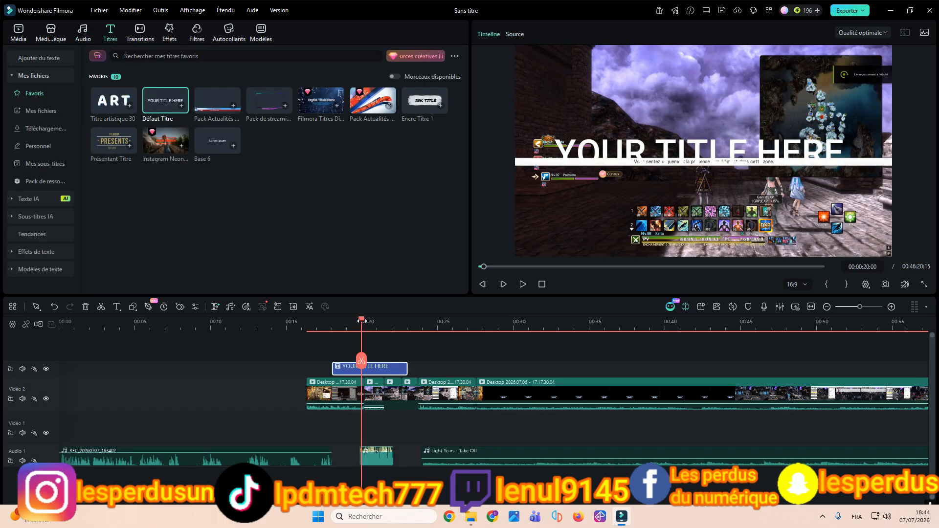
Step: Replace the title's placeholder text with "mais avec" and move it up above the white banner in the video
{"action": "double_click", "coordinate": [620, 147]}
{"action": "key", "text": "BackSpace"}
{"action": "type", "text": "m"}
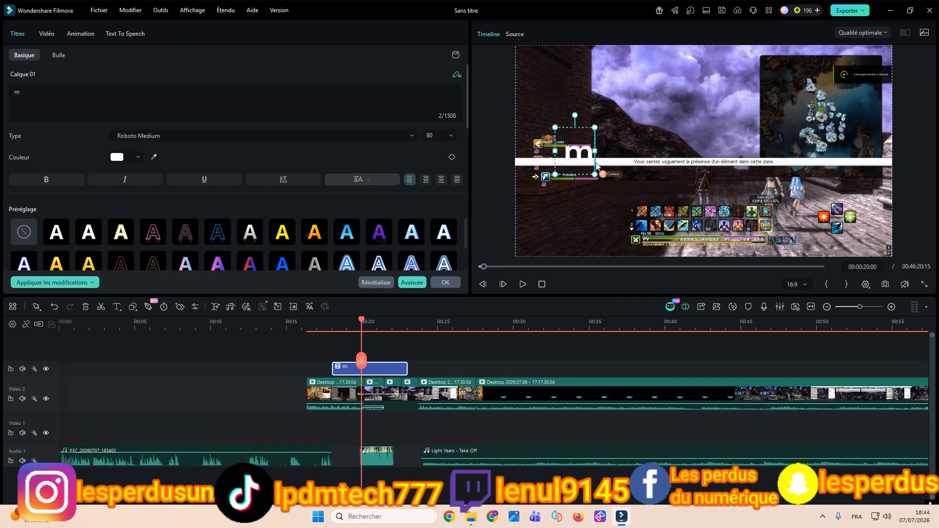
{"action": "type", "text": "ais avec"}
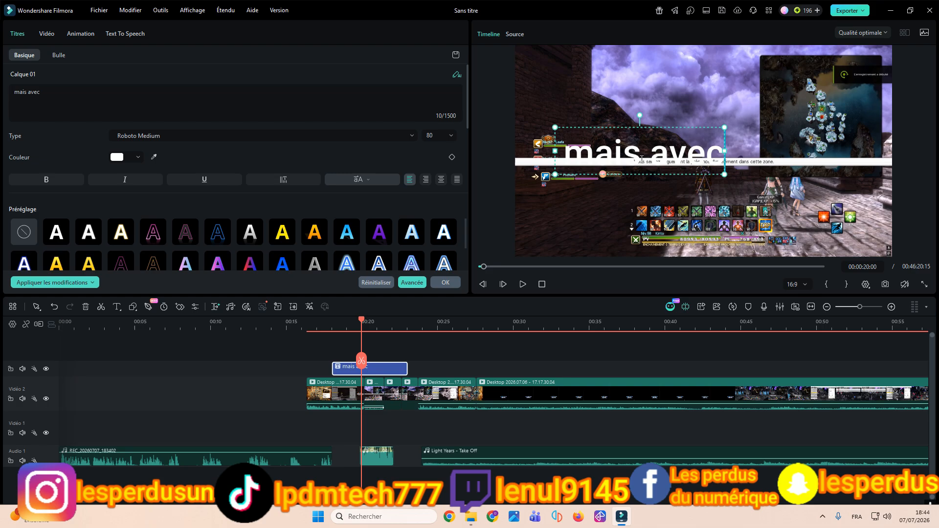
{"action": "left_click", "coordinate": [624, 339]}
{"action": "left_click_drag", "start_coordinate": [653, 156], "coordinate": [661, 120]}
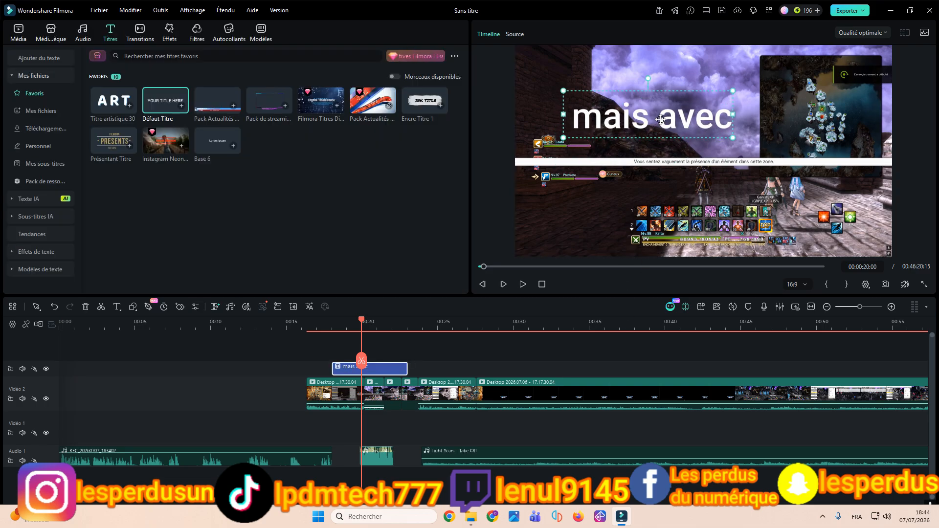
Step: Set the "mais avec" title font to Roboto Slab Bold and apply the orange-yellow gradient text preset
{"action": "double_click", "coordinate": [661, 120]}
{"action": "left_click", "coordinate": [192, 136]}
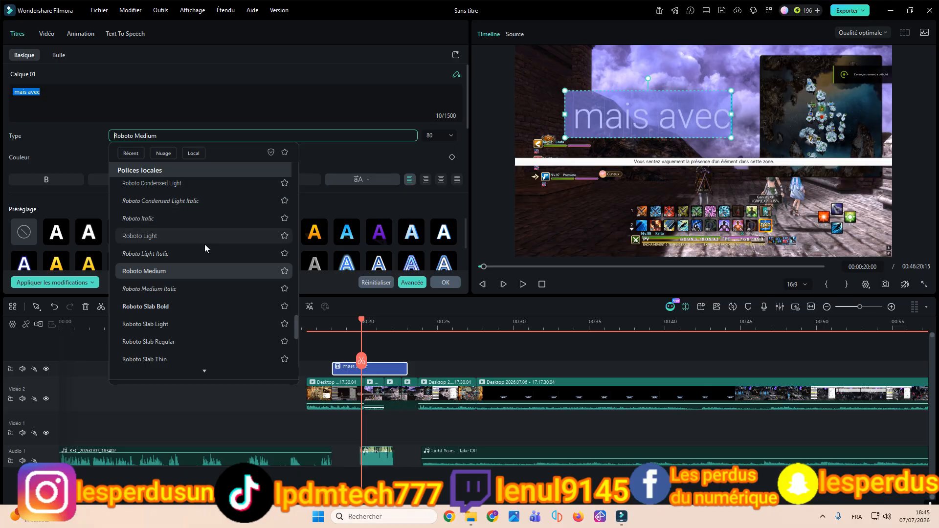
{"action": "left_click", "coordinate": [207, 307]}
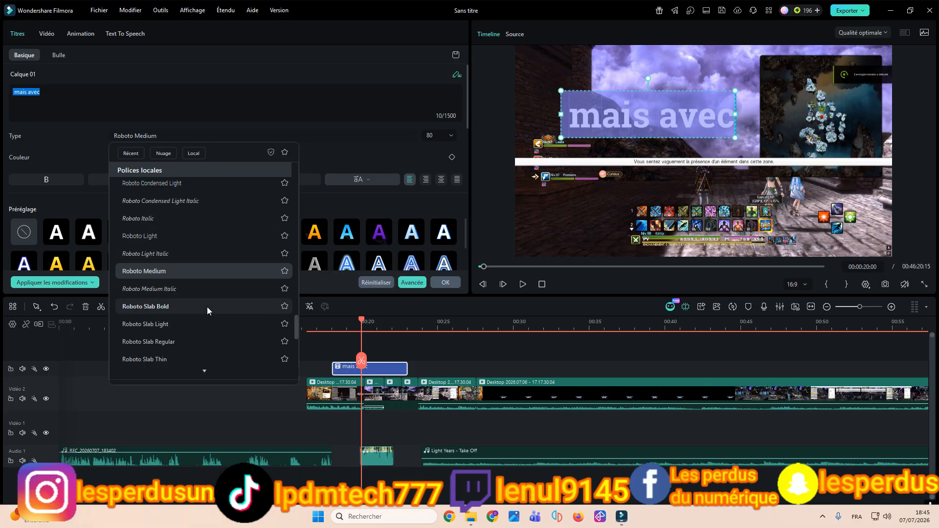
{"action": "left_click", "coordinate": [153, 232]}
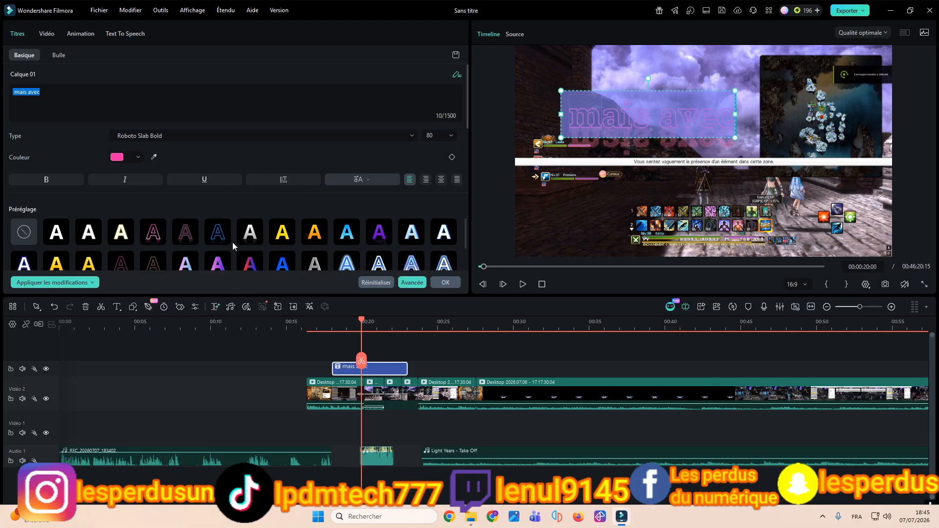
{"action": "left_click", "coordinate": [315, 231]}
{"action": "left_click", "coordinate": [446, 283]}
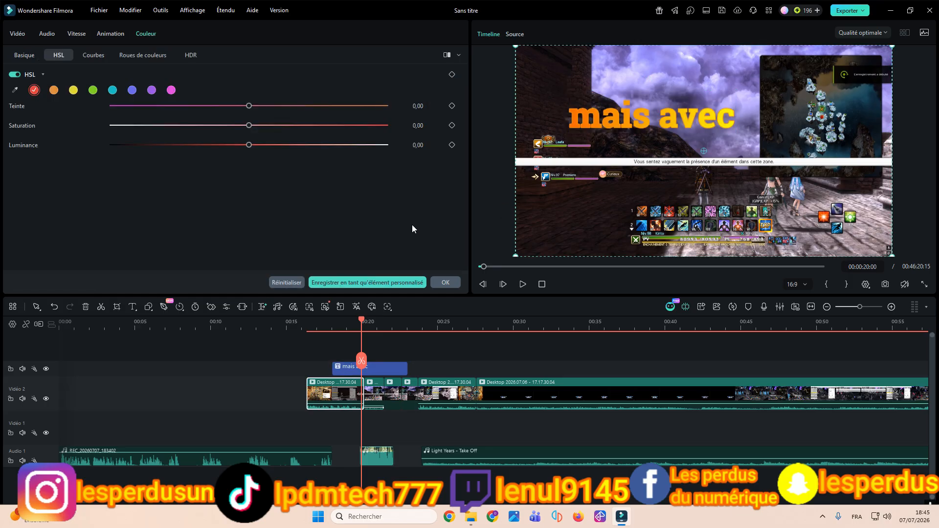
Step: Try the blue glow, yellow with blue glow, and orange-pink outlined text presets on the "mais avec" title
{"action": "double_click", "coordinate": [388, 368]}
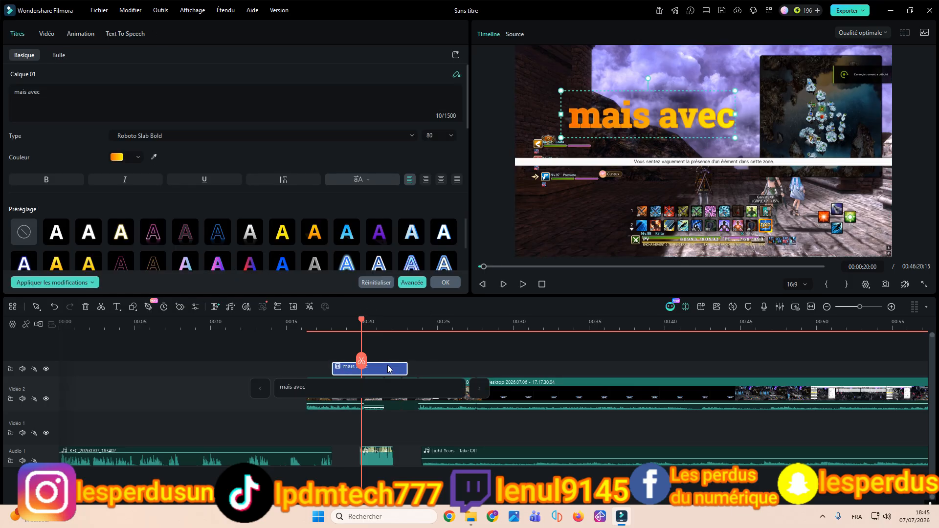
{"action": "left_click", "coordinate": [318, 259]}
{"action": "scroll", "coordinate": [369, 241], "scroll_direction": "down", "scroll_amount": 1}
{"action": "left_click", "coordinate": [349, 236]}
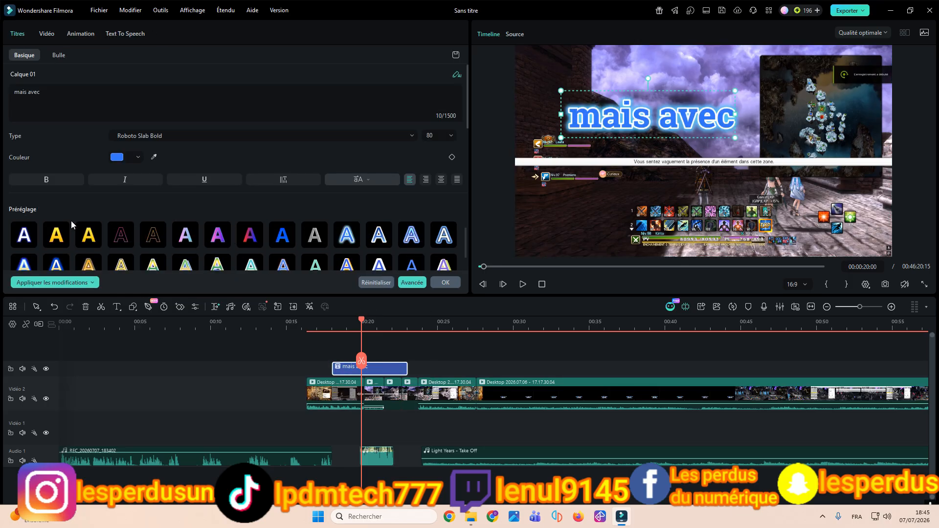
{"action": "left_click", "coordinate": [56, 264]}
{"action": "scroll", "coordinate": [295, 254], "scroll_direction": "down", "scroll_amount": 1}
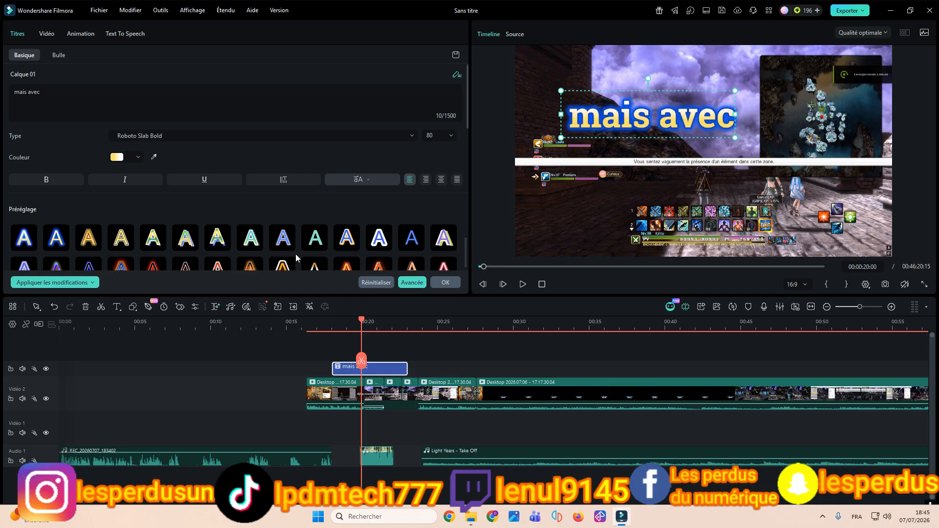
{"action": "left_click", "coordinate": [284, 266]}
{"action": "scroll", "coordinate": [315, 238], "scroll_direction": "down", "scroll_amount": 1}
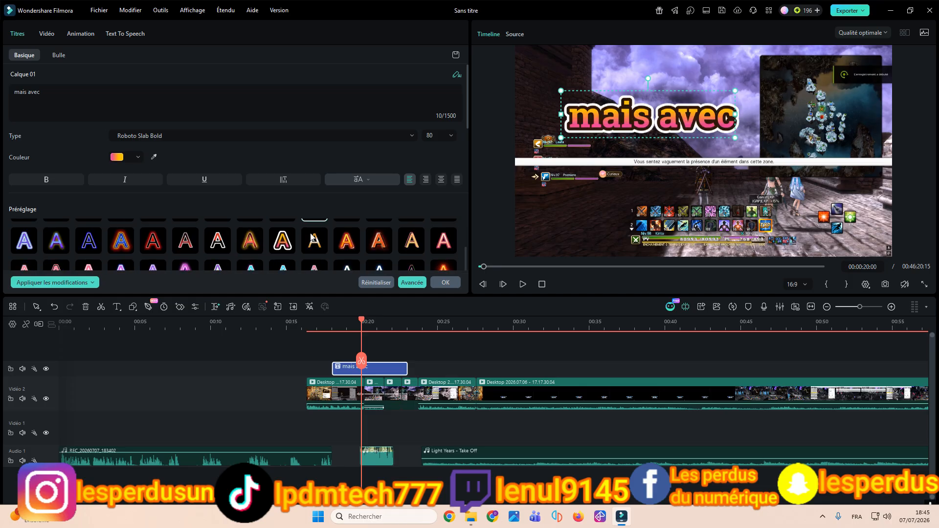
Step: Try further orange text presets on the title, settling on the blue, pink and teal gradient preset
{"action": "left_click", "coordinate": [315, 240]}
{"action": "left_click", "coordinate": [443, 240]}
{"action": "scroll", "coordinate": [430, 254], "scroll_direction": "down", "scroll_amount": 1}
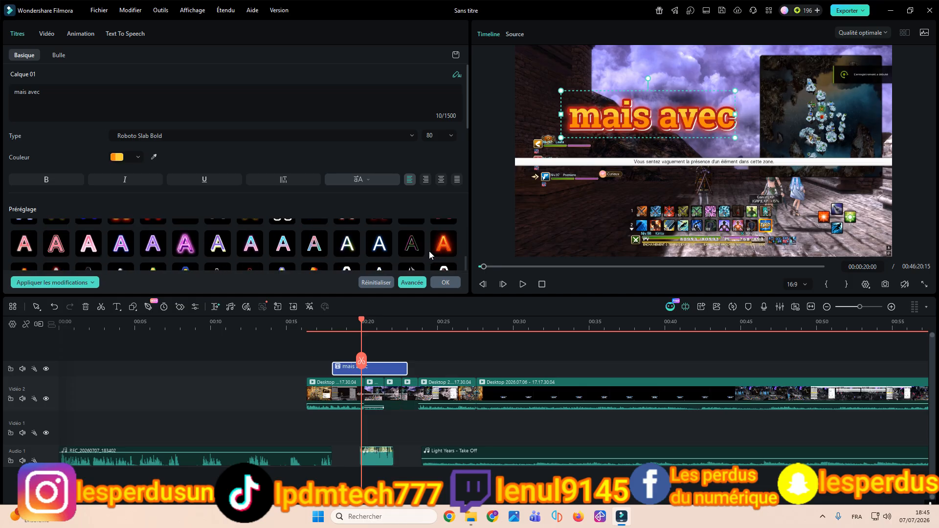
{"action": "left_click", "coordinate": [349, 247]}
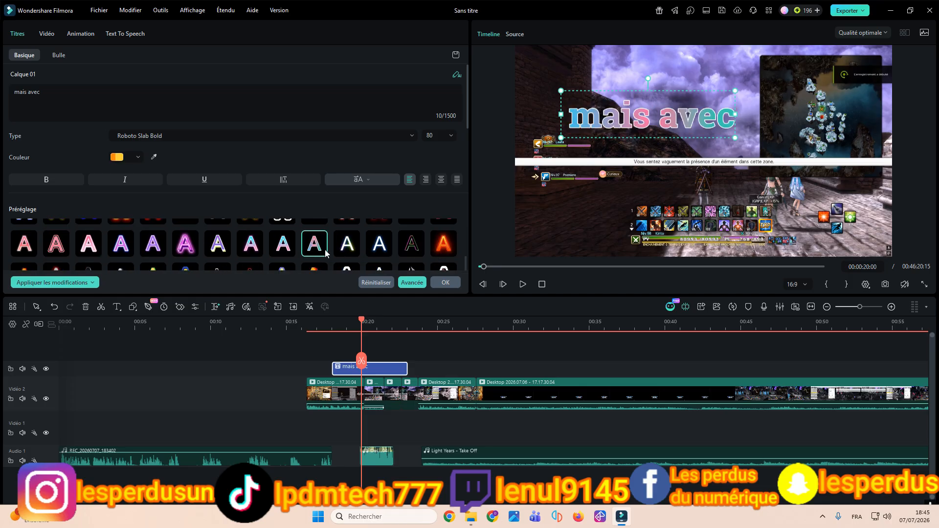
{"action": "left_click", "coordinate": [443, 283]}
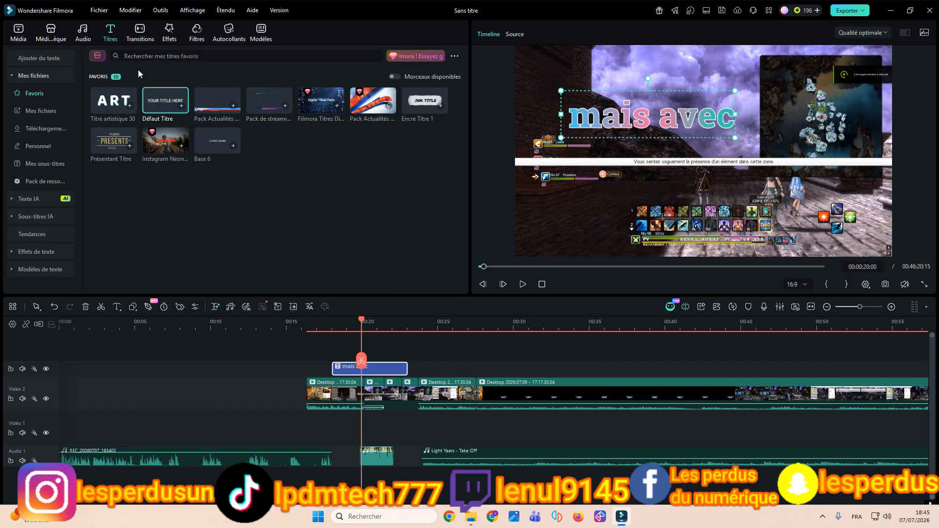
Step: Look through the title categories Mes fichiers, Personnel, Sous-titres IA and Tendances
{"action": "left_click", "coordinate": [39, 110]}
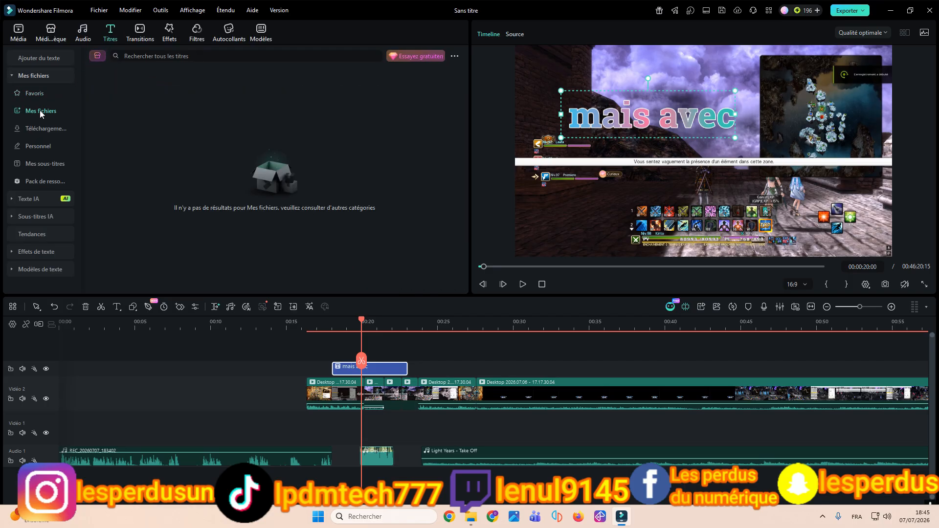
{"action": "left_click", "coordinate": [37, 146]}
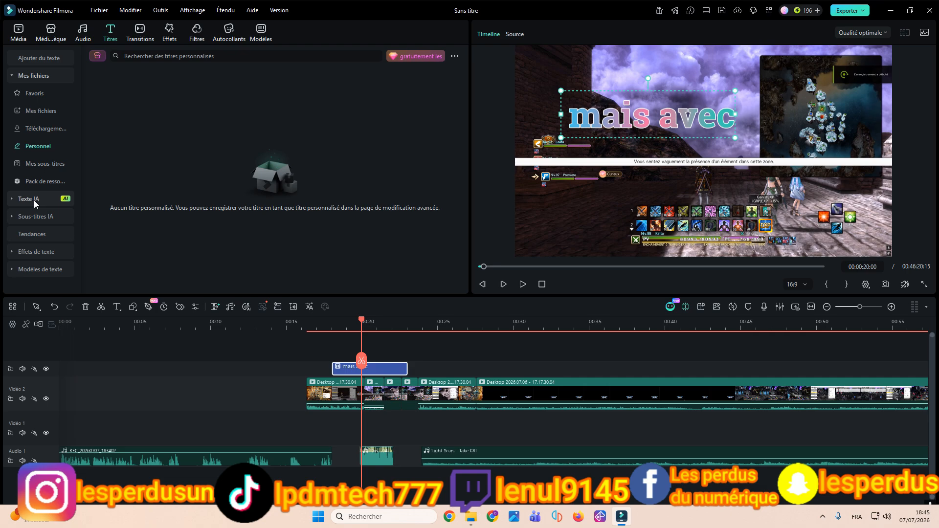
{"action": "left_click", "coordinate": [12, 218]}
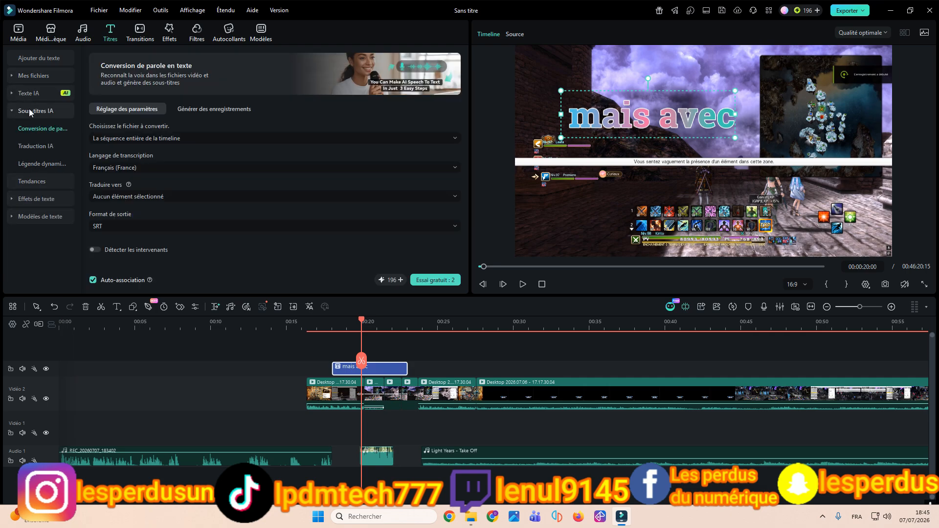
{"action": "left_click", "coordinate": [12, 112]}
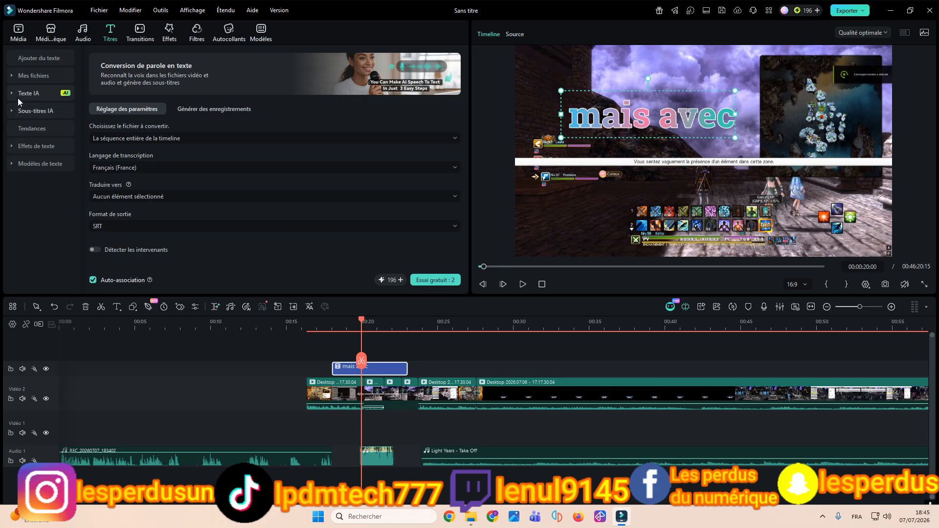
{"action": "left_click", "coordinate": [14, 133]}
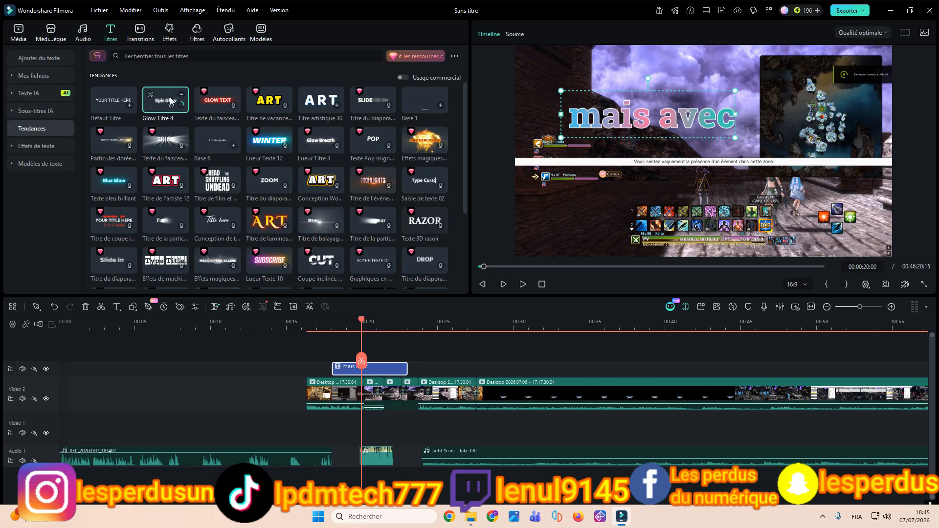
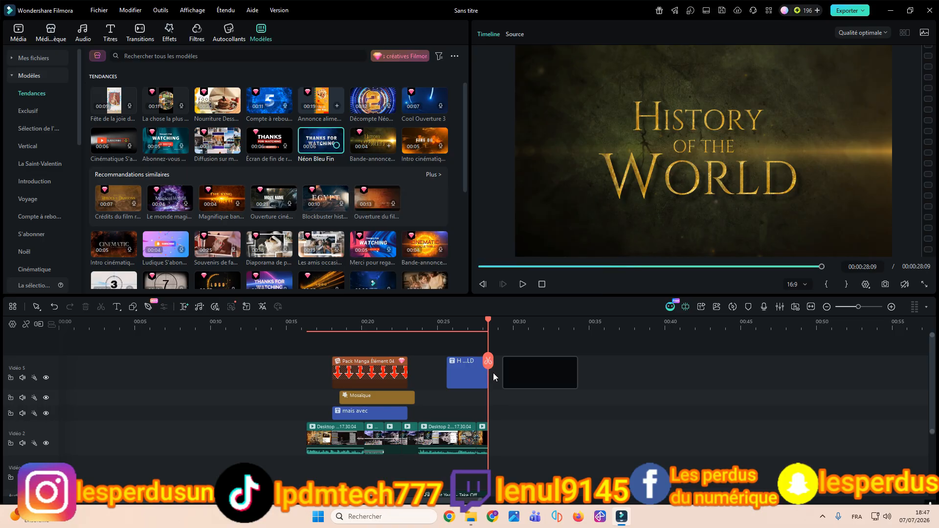
Step: Replace the "THANKS FOR WATCHING" text of the Néon Bleu Fin template on the timeline with "yeahhhhhhhhhhh"
{"action": "left_click", "coordinate": [511, 367]}
{"action": "double_click", "coordinate": [523, 365]}
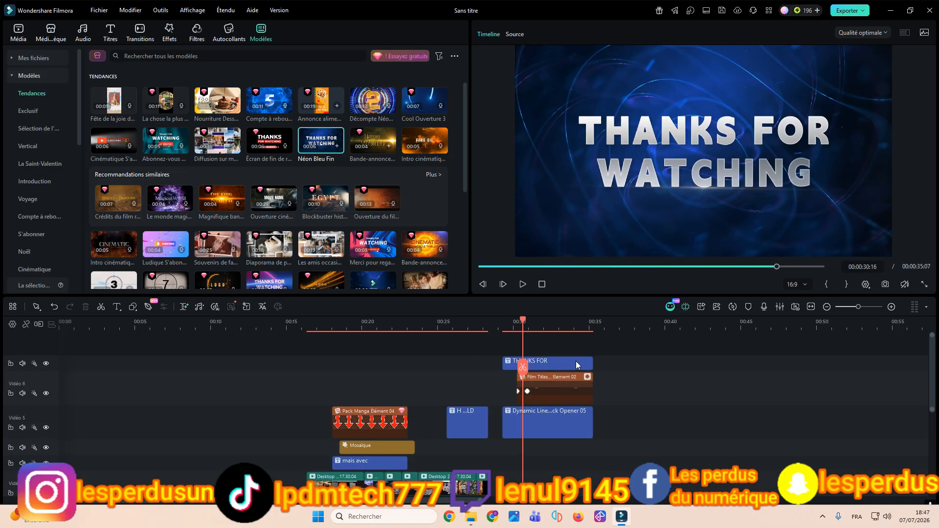
{"action": "left_click", "coordinate": [558, 361]}
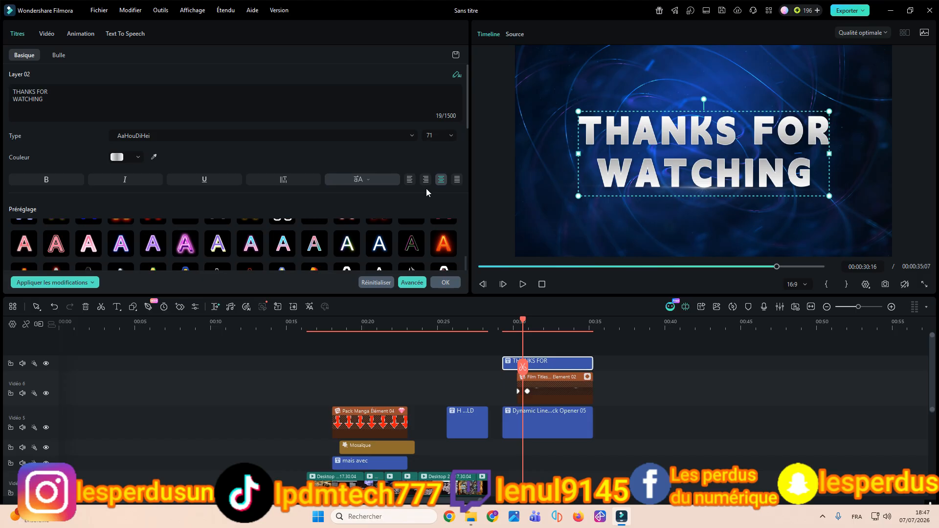
{"action": "left_click_drag", "start_coordinate": [55, 101], "coordinate": [0, 75]}
{"action": "type", "text": "y"}
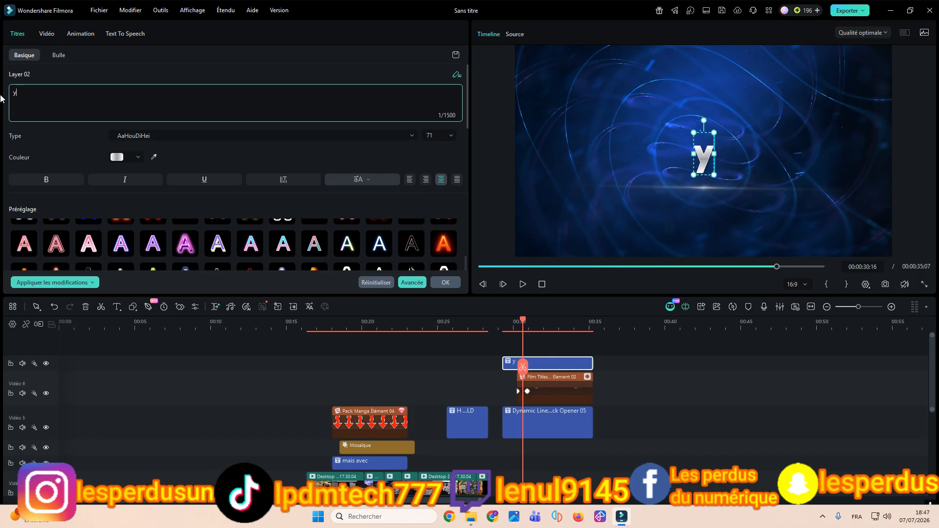
{"action": "type", "text": "eahhhhhhhhhhhh"}
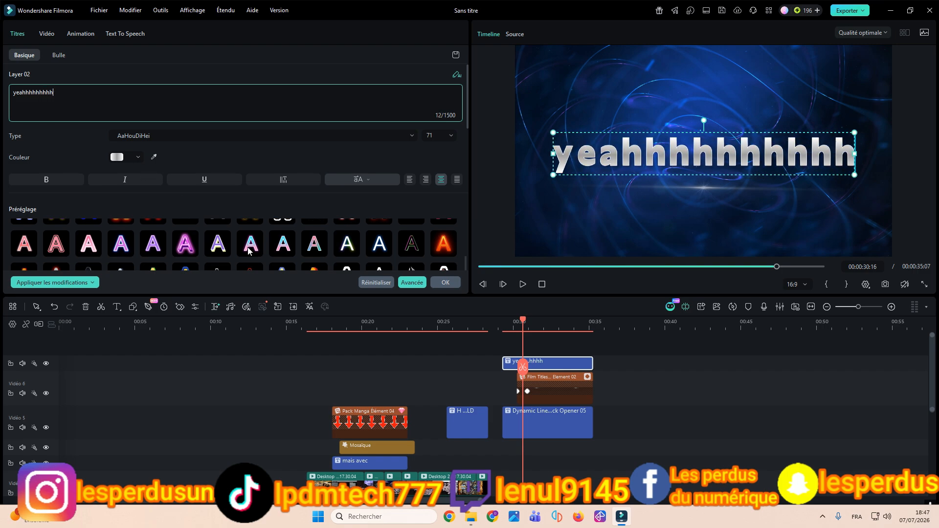
{"action": "left_click", "coordinate": [446, 282]}
Step: Play back the edited Néon Bleu Fin template from just before its start and view the settings of its background and film title element clips
{"action": "left_click", "coordinate": [583, 424]}
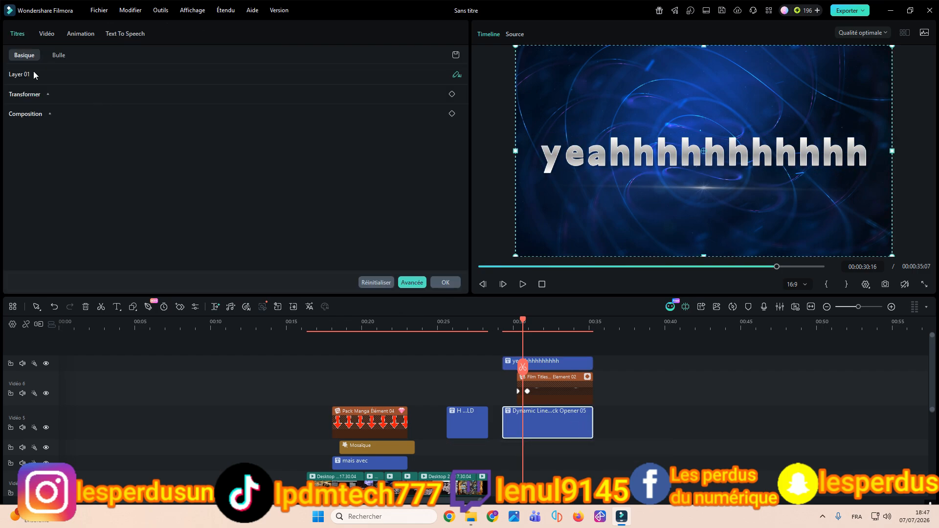
{"action": "left_click", "coordinate": [474, 266]}
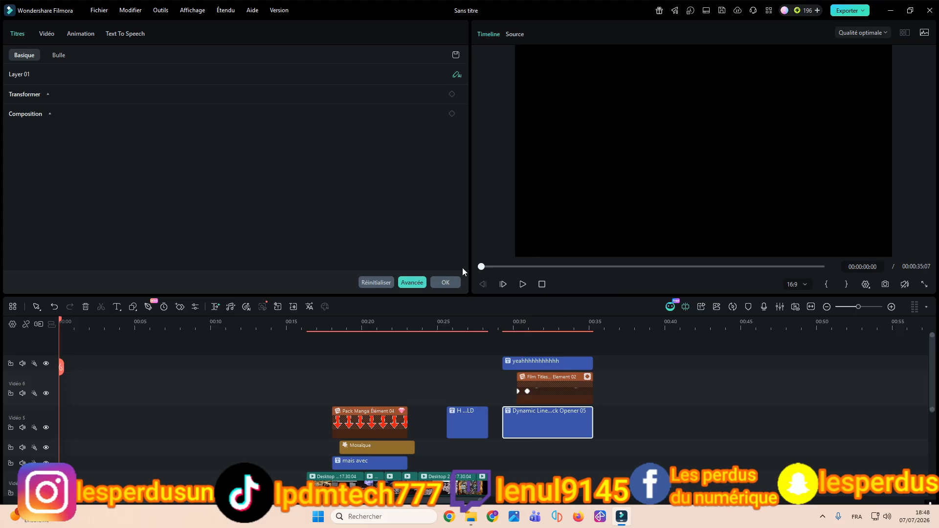
{"action": "left_click", "coordinate": [498, 323]}
{"action": "left_click", "coordinate": [521, 284]}
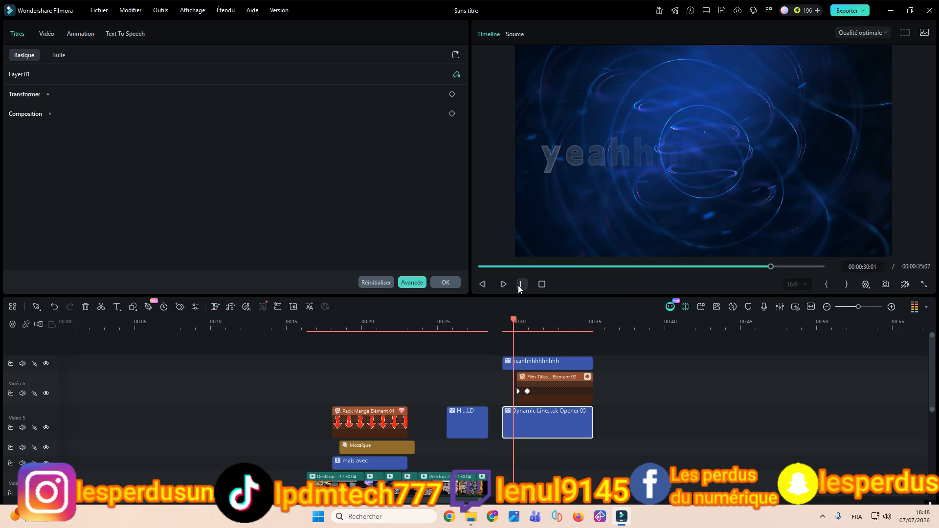
{"action": "left_click", "coordinate": [556, 392]}
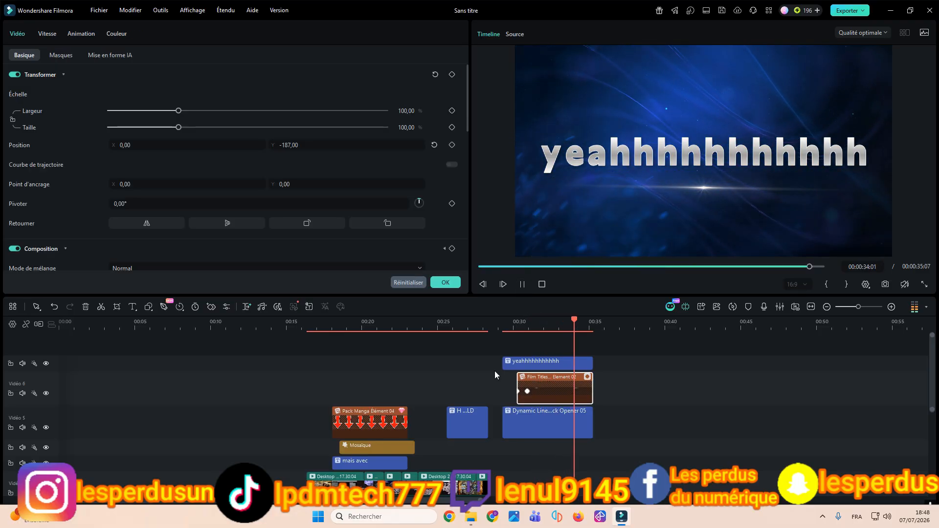
{"action": "left_click", "coordinate": [458, 286]}
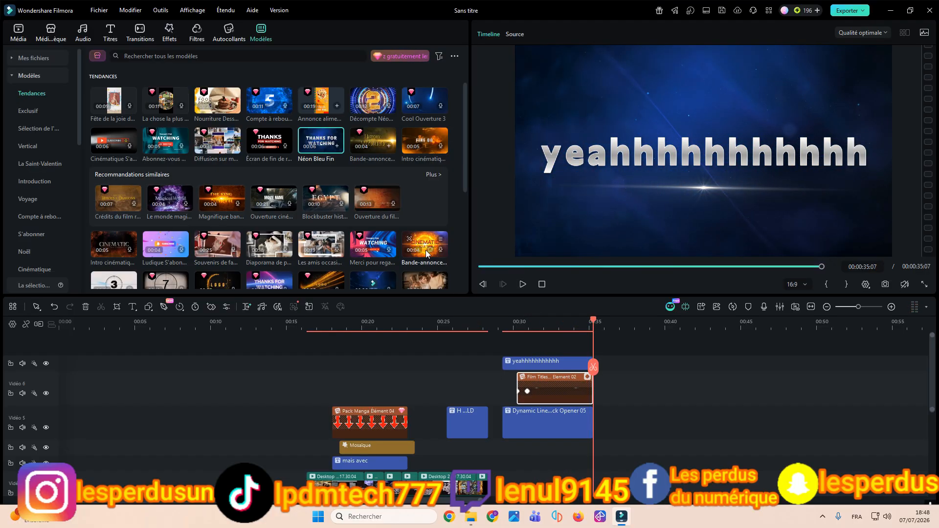
Step: Look through the Tendances templates, including the clip-count and duration filters and the thumbnail display options
{"action": "scroll", "coordinate": [427, 253], "scroll_direction": "down", "scroll_amount": 5}
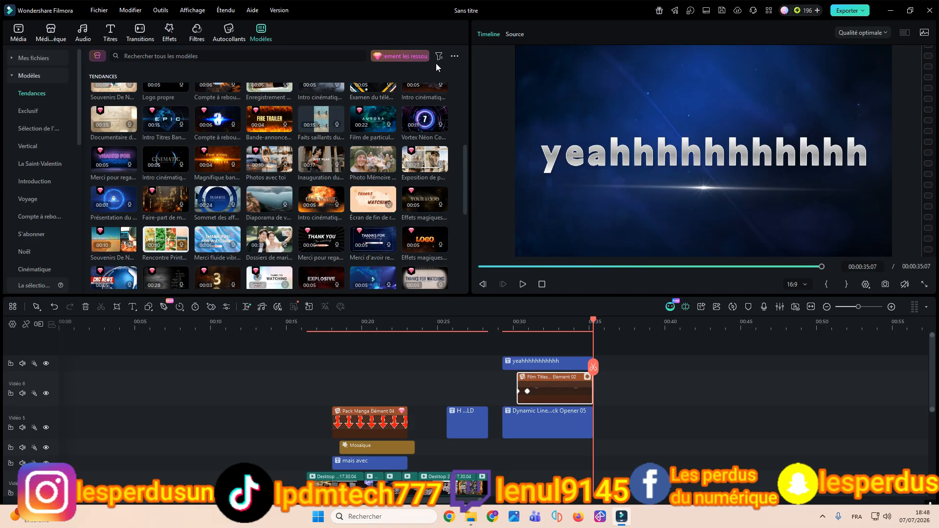
{"action": "left_click", "coordinate": [456, 55]}
{"action": "left_click", "coordinate": [438, 57]}
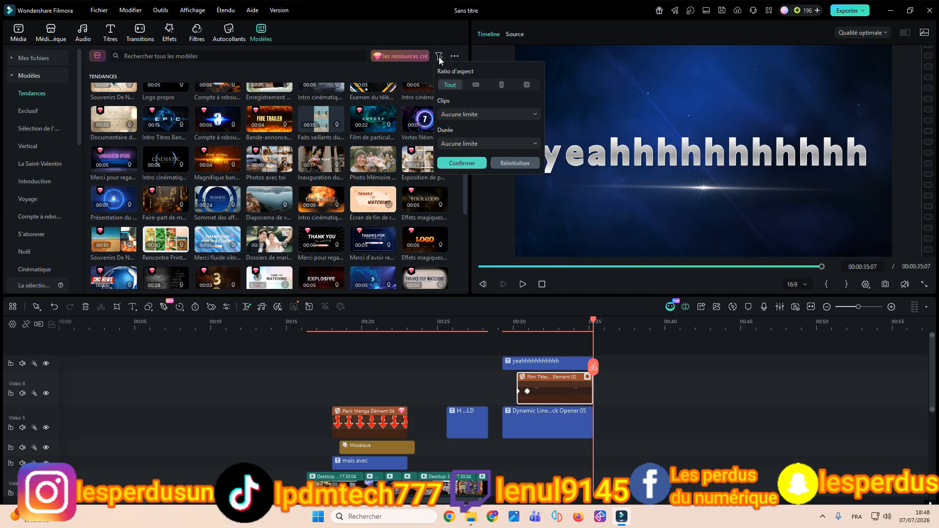
{"action": "left_click", "coordinate": [487, 146]}
{"action": "left_click", "coordinate": [486, 145]}
{"action": "left_click", "coordinate": [483, 119]}
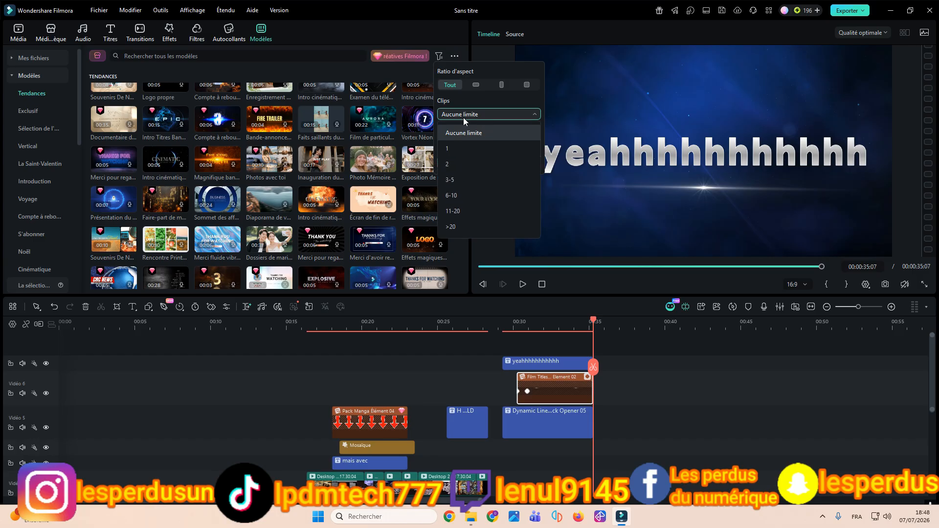
{"action": "left_click", "coordinate": [464, 119]}
{"action": "left_click", "coordinate": [455, 56]}
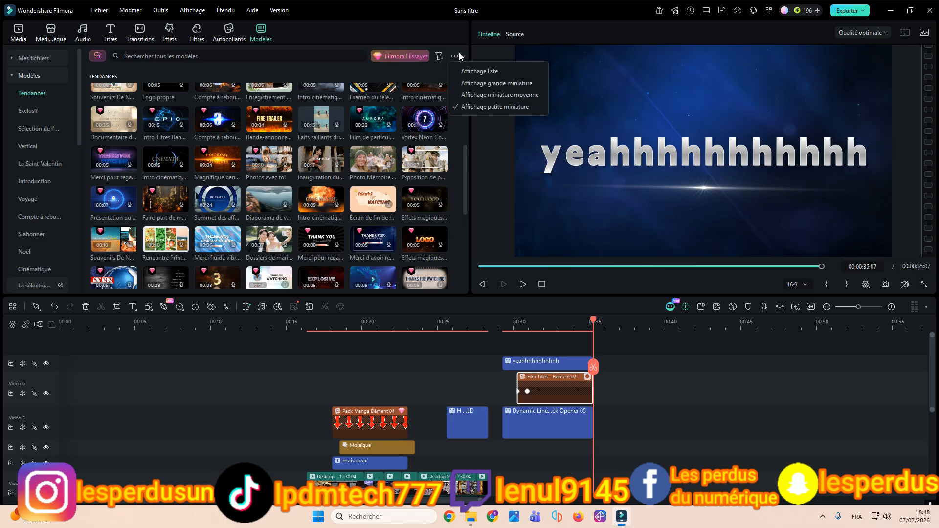
{"action": "left_click", "coordinate": [422, 79]}
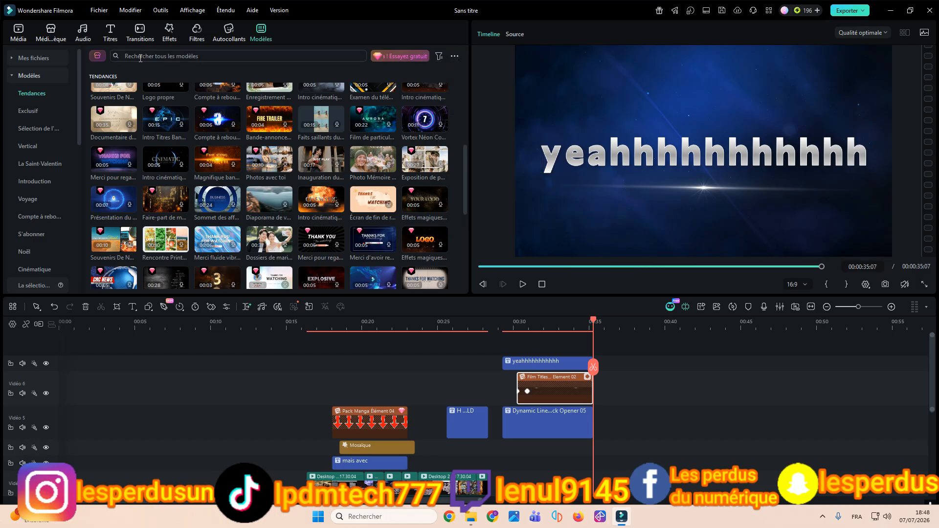
{"action": "scroll", "coordinate": [198, 168], "scroll_direction": "down", "scroll_amount": 10}
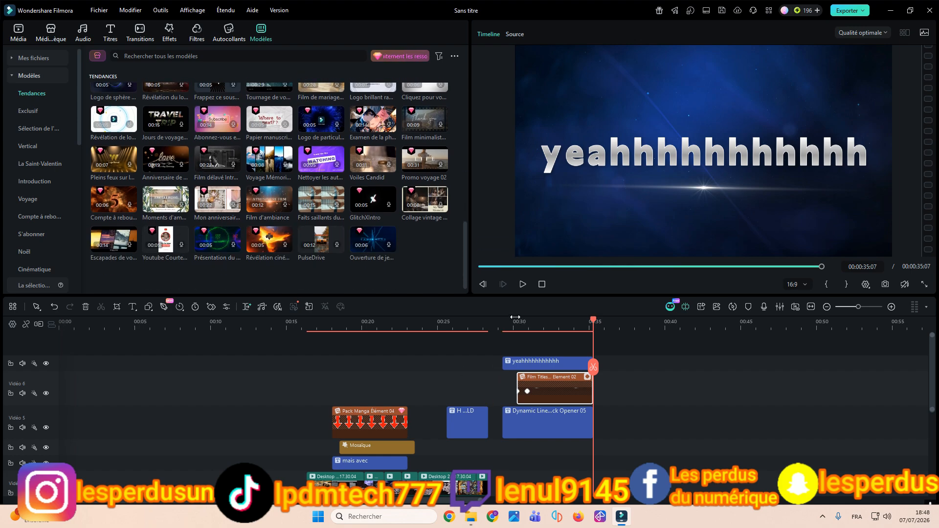
Step: Save a JPG snapshot of the "yeahhhhhhhhhhh" title frame at the end of the timeline
{"action": "left_click_drag", "start_coordinate": [516, 318], "coordinate": [594, 321]}
{"action": "left_click", "coordinate": [867, 284]}
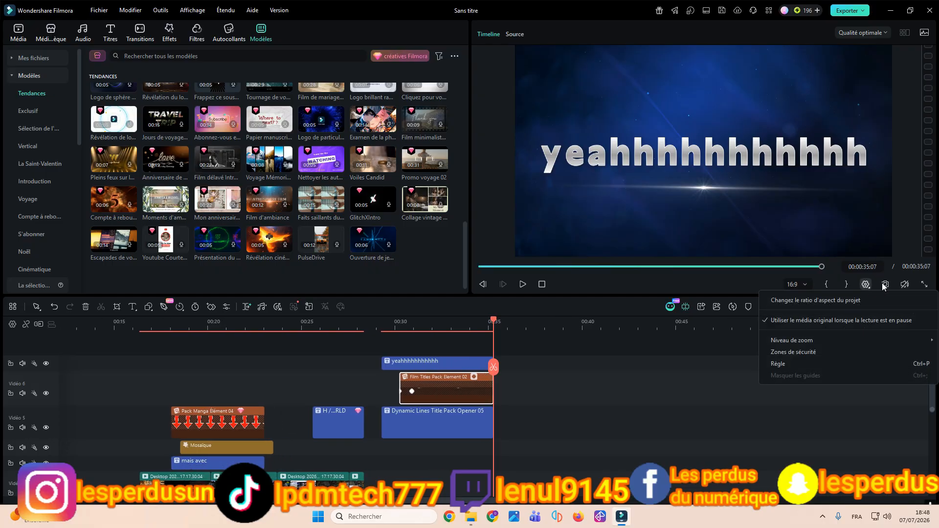
{"action": "left_click", "coordinate": [885, 283]}
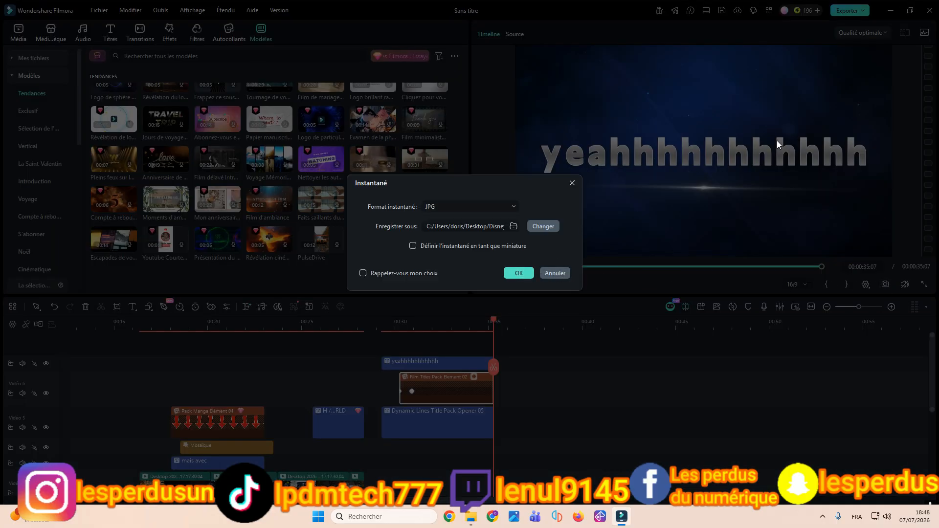
{"action": "left_click", "coordinate": [519, 274]}
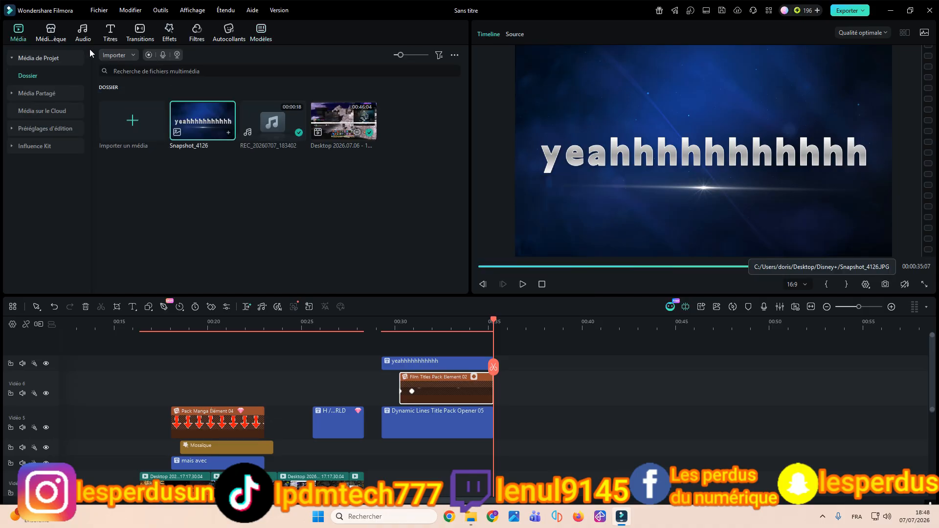
Step: Save a JPG snapshot of the frame at 00:00:22:00 showing the "mais avec" title and the red arrow
{"action": "left_click", "coordinate": [465, 321]}
{"action": "left_click", "coordinate": [309, 321]}
{"action": "left_click", "coordinate": [244, 324]}
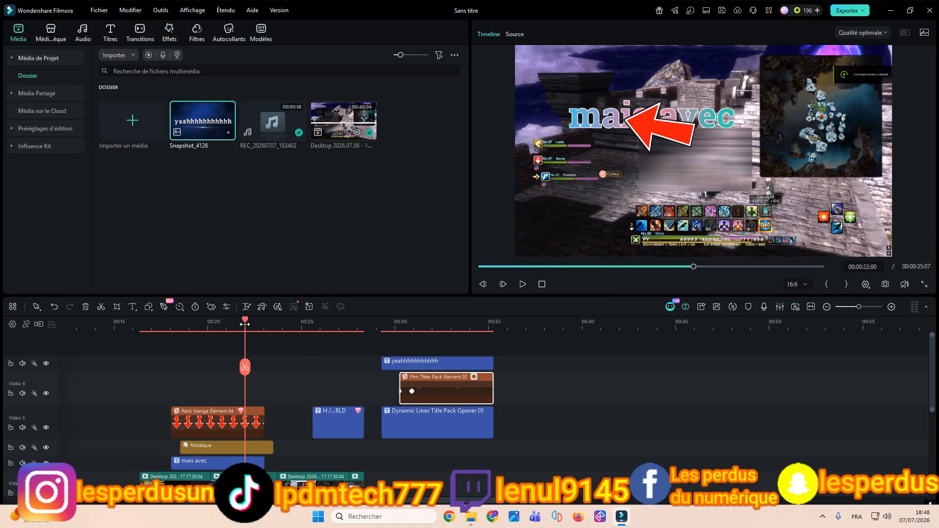
{"action": "left_click", "coordinate": [885, 285]}
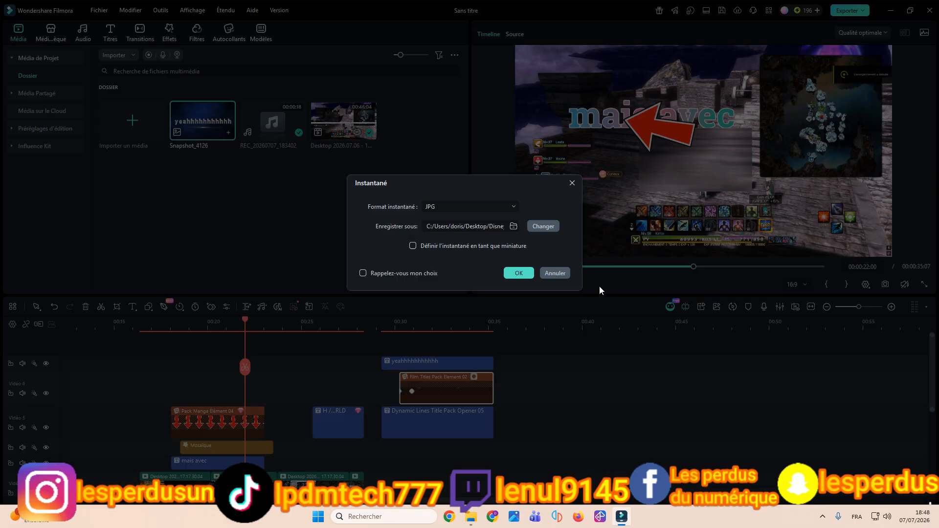
{"action": "left_click", "coordinate": [531, 274]}
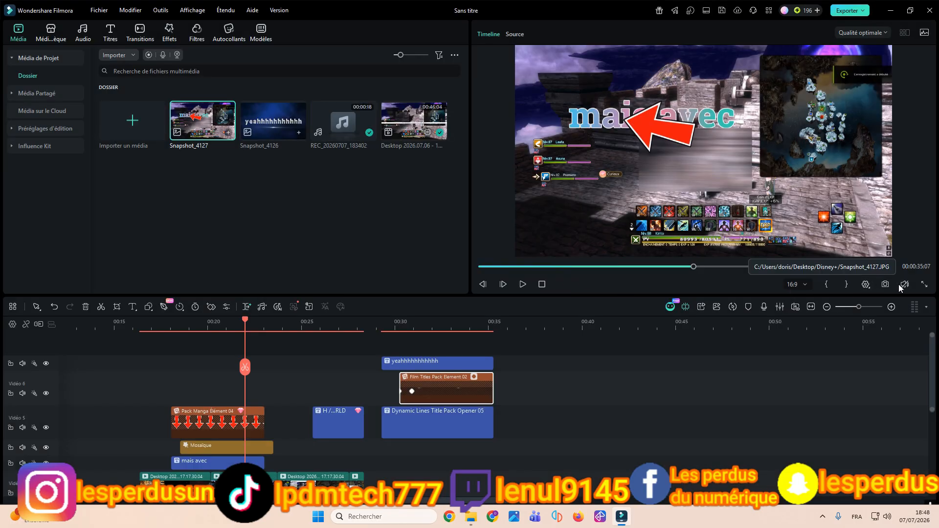
Step: View the audio mixer's track and main volume controls, then close it without applying changes
{"action": "mouse_move", "coordinate": [904, 286]}
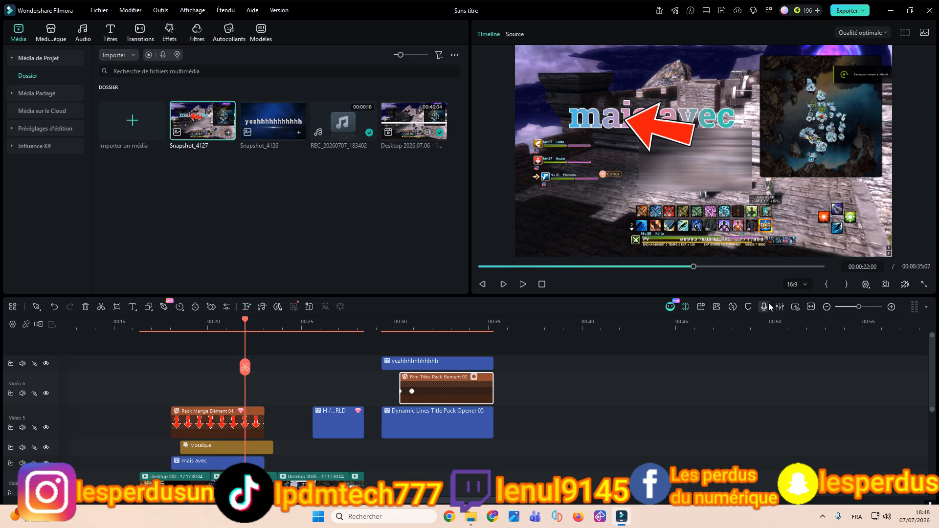
{"action": "left_click", "coordinate": [785, 306]}
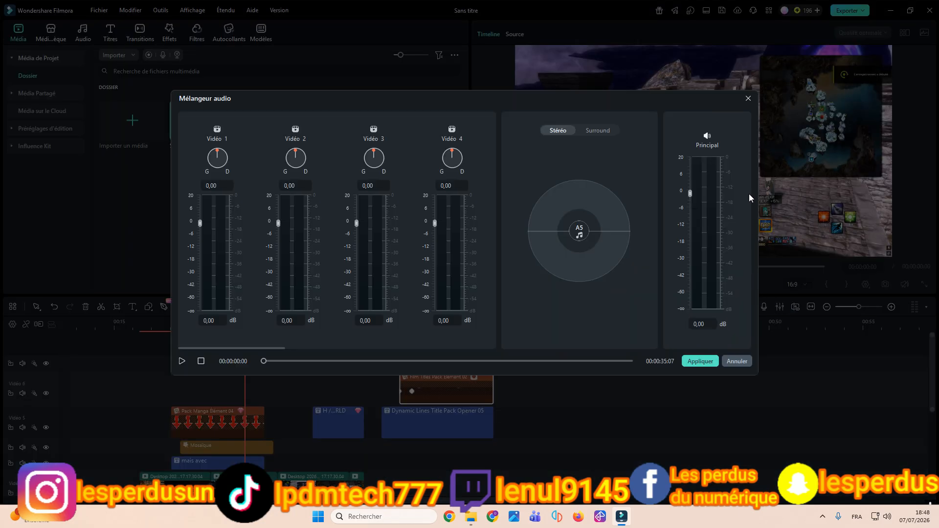
{"action": "left_click", "coordinate": [749, 98]}
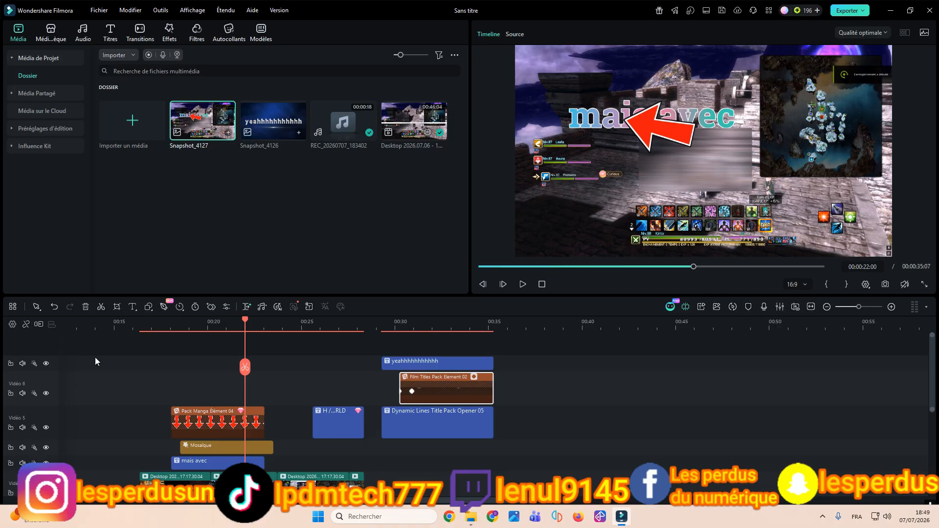
Step: Move the red arrow below the "mais avec" title in the preview and shift the title slightly upward
{"action": "left_click_drag", "start_coordinate": [108, 331], "coordinate": [356, 366]}
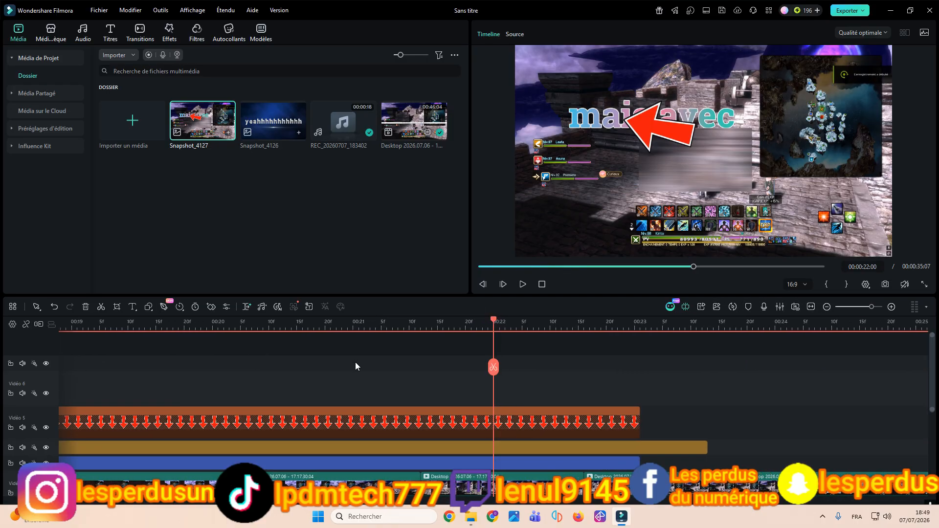
{"action": "left_click_drag", "start_coordinate": [422, 327], "coordinate": [363, 327]}
{"action": "scroll", "coordinate": [379, 373], "scroll_direction": "down", "scroll_amount": 2}
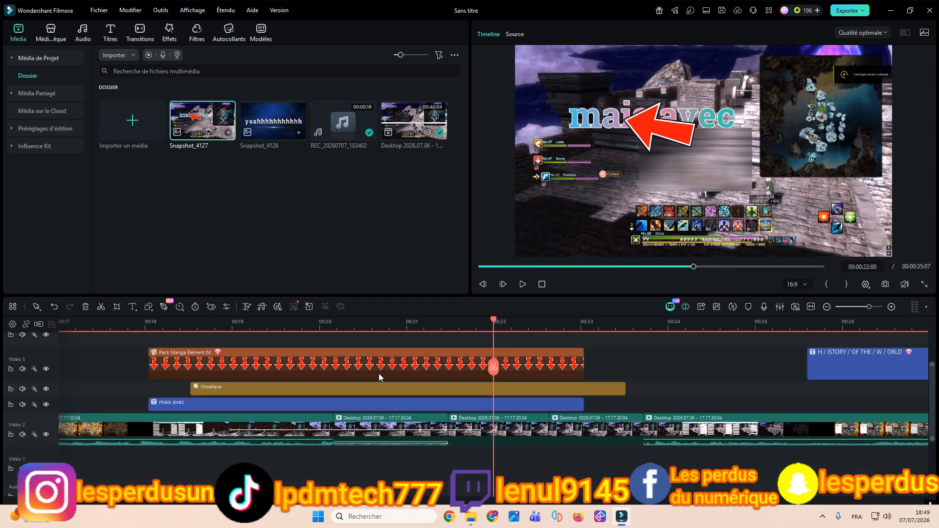
{"action": "scroll", "coordinate": [659, 397], "scroll_direction": "up", "scroll_amount": 1}
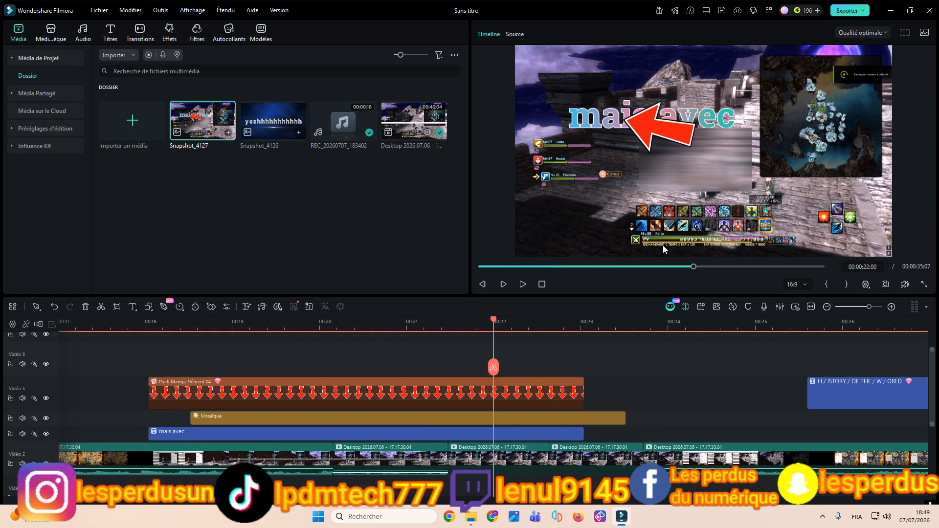
{"action": "left_click_drag", "start_coordinate": [658, 141], "coordinate": [669, 180]}
{"action": "left_click", "coordinate": [671, 116]}
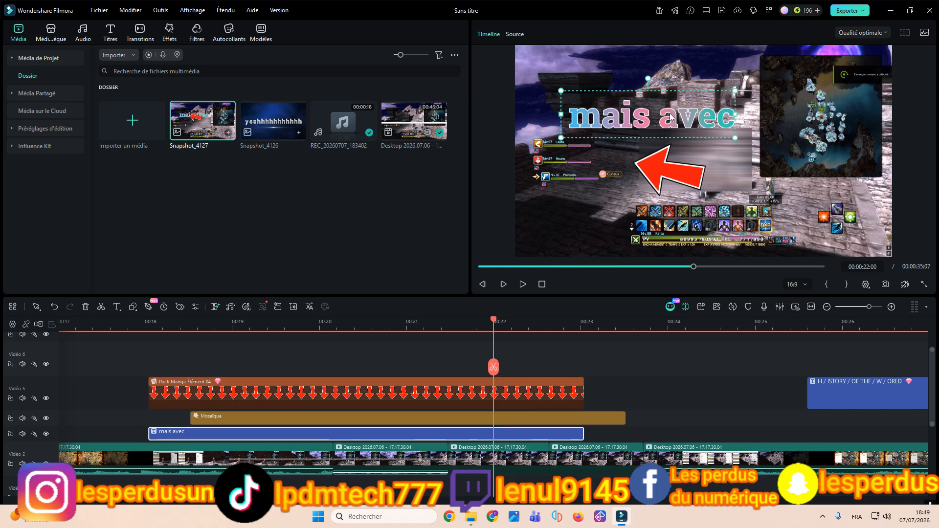
{"action": "left_click_drag", "start_coordinate": [672, 116], "coordinate": [676, 107]}
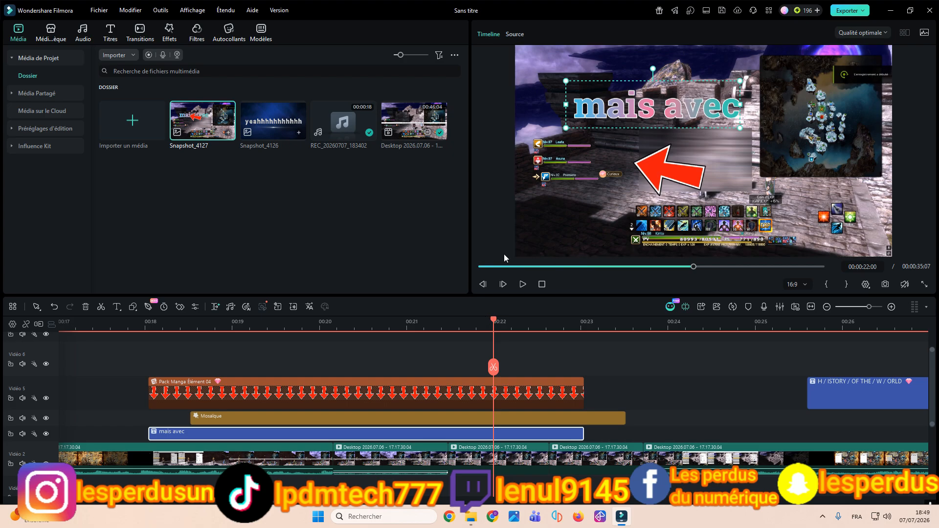
Step: Identify the arrow and mosaic clips on the timeline and lock the Vidéo 5 track that holds the arrow
{"action": "left_click", "coordinate": [662, 162]}
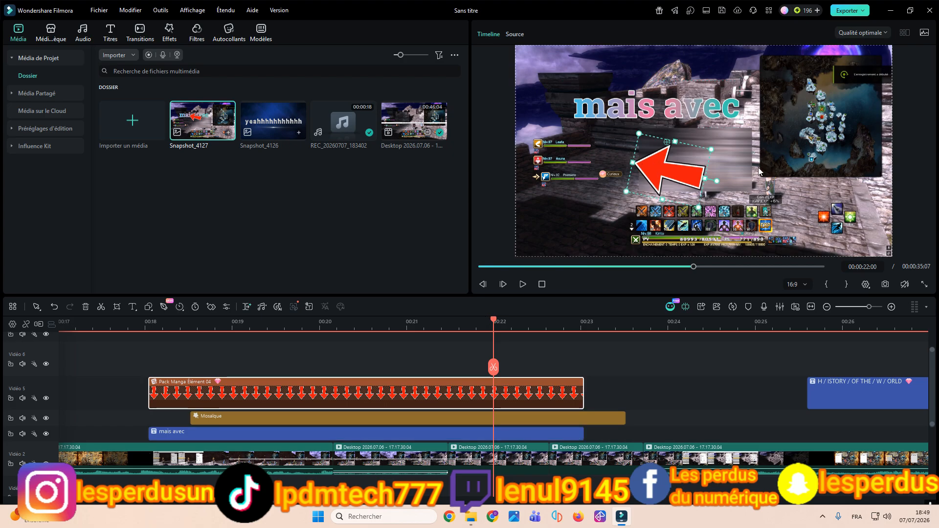
{"action": "left_click", "coordinate": [360, 360]}
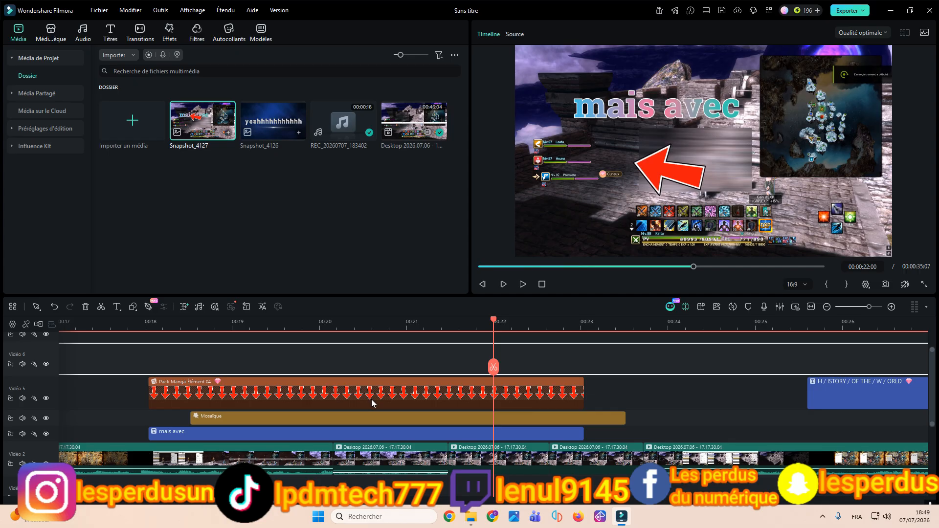
{"action": "left_click", "coordinate": [371, 399]}
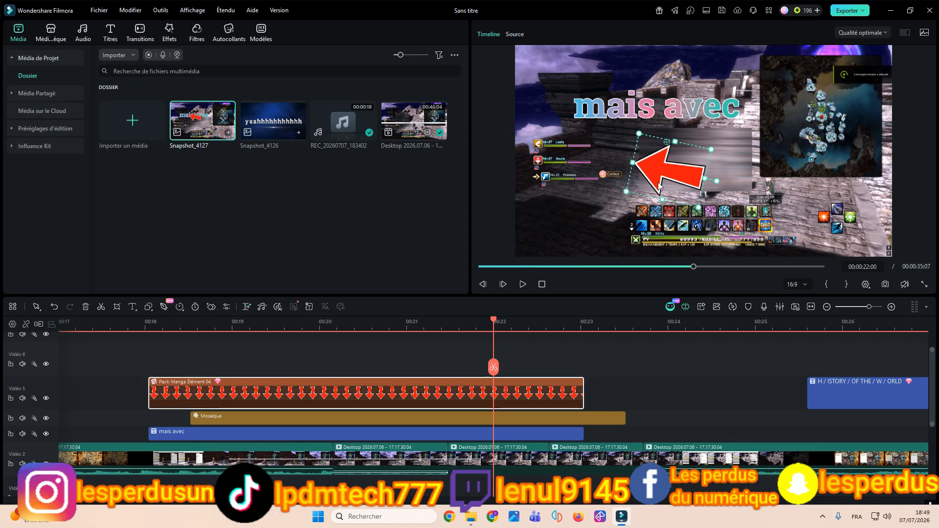
{"action": "left_click", "coordinate": [723, 166]}
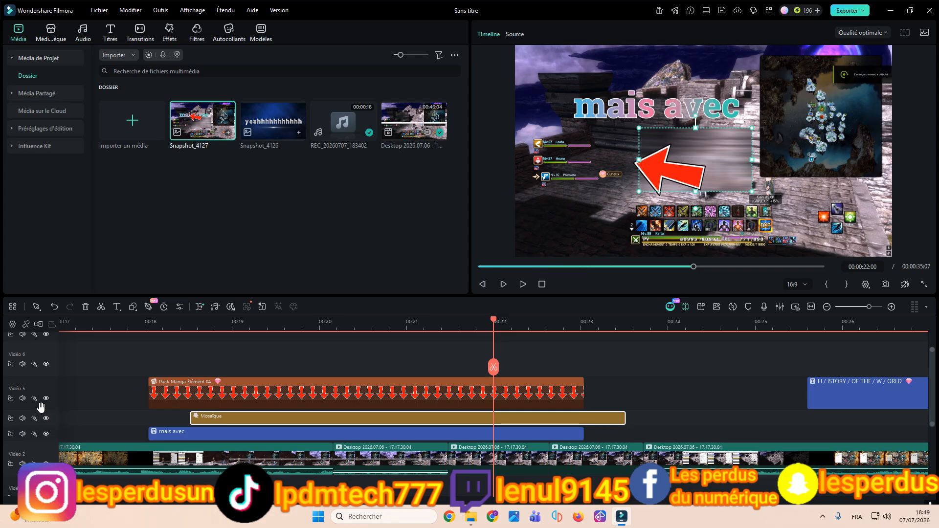
{"action": "left_click", "coordinate": [184, 383]}
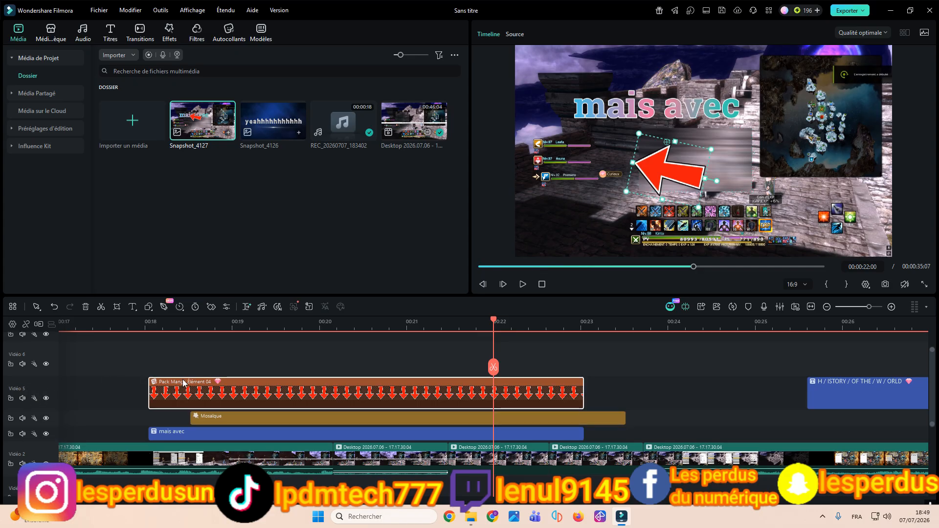
{"action": "left_click", "coordinate": [10, 399]}
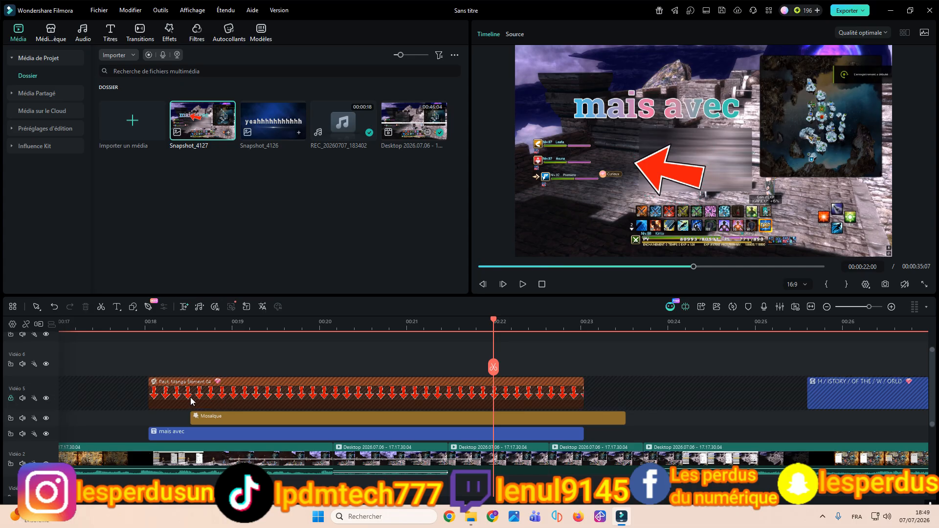
Step: Unlock the Vidéo 5 track that holds the arrow
{"action": "left_click", "coordinate": [10, 399]}
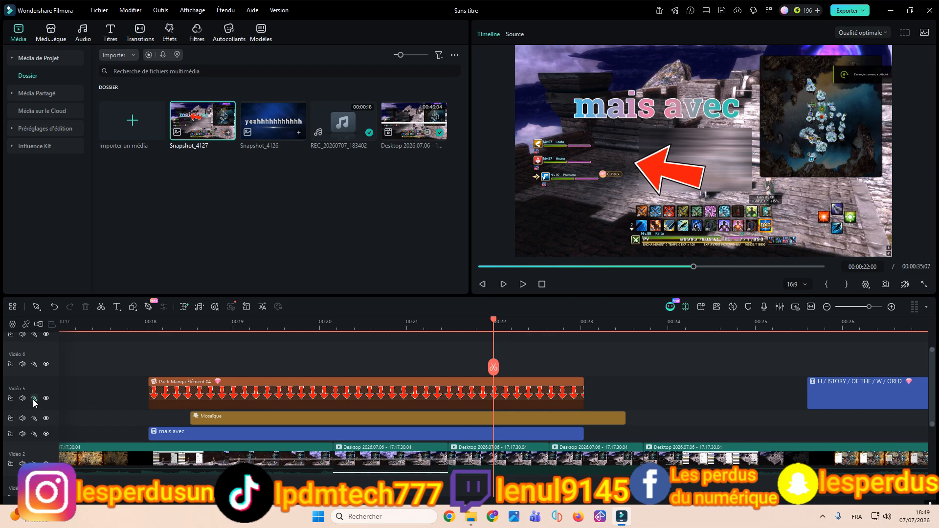
{"action": "left_click", "coordinate": [35, 400]}
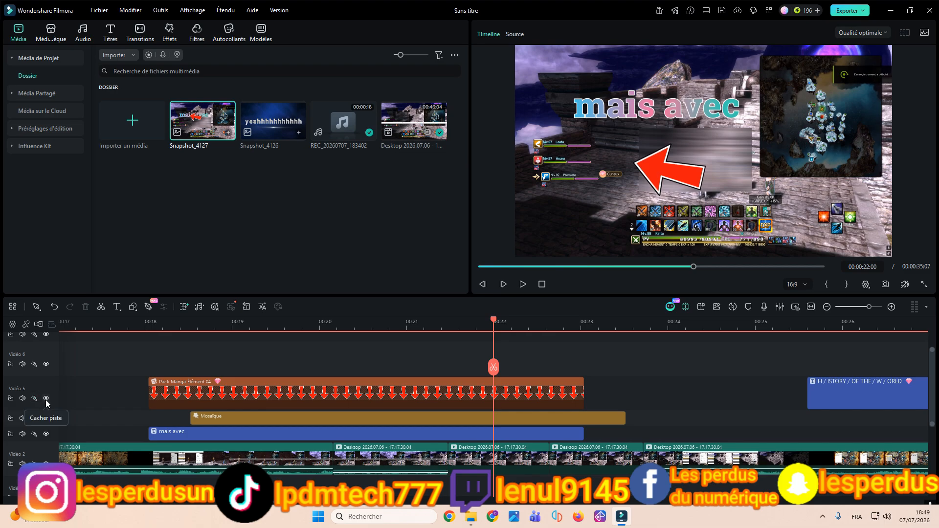
Step: Hide the Vidéo 5 arrow track, the mosaic track and the "mais avec" title track from the preview
{"action": "left_click", "coordinate": [46, 399]}
{"action": "left_click", "coordinate": [46, 399]}
{"action": "left_click", "coordinate": [46, 399]}
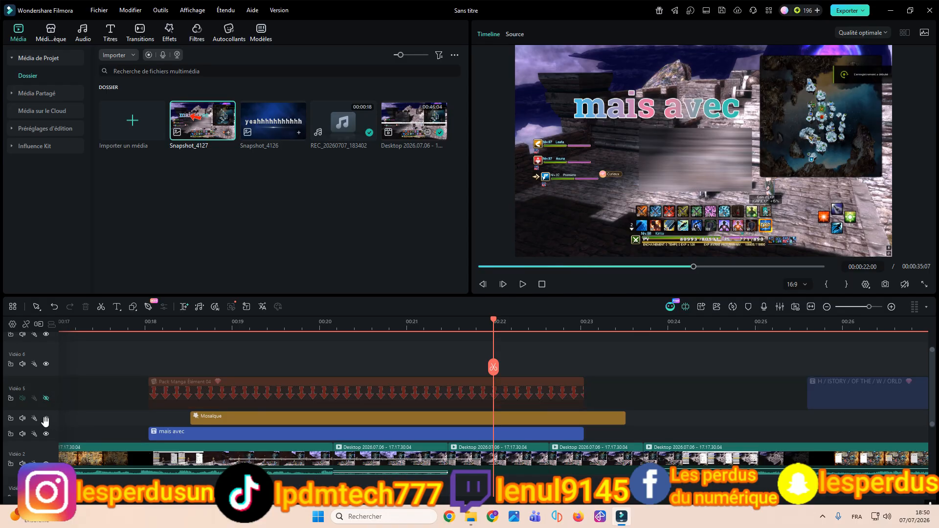
{"action": "left_click", "coordinate": [46, 419]}
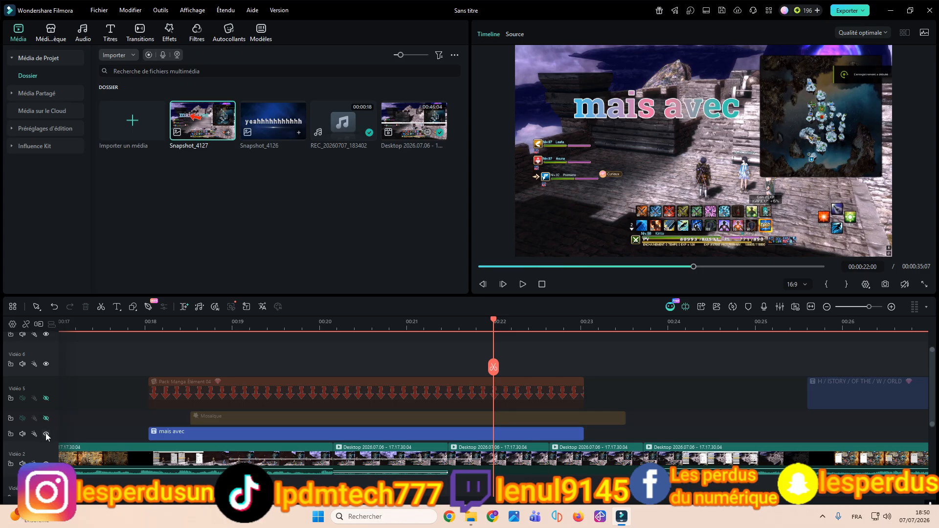
{"action": "left_click", "coordinate": [46, 434]}
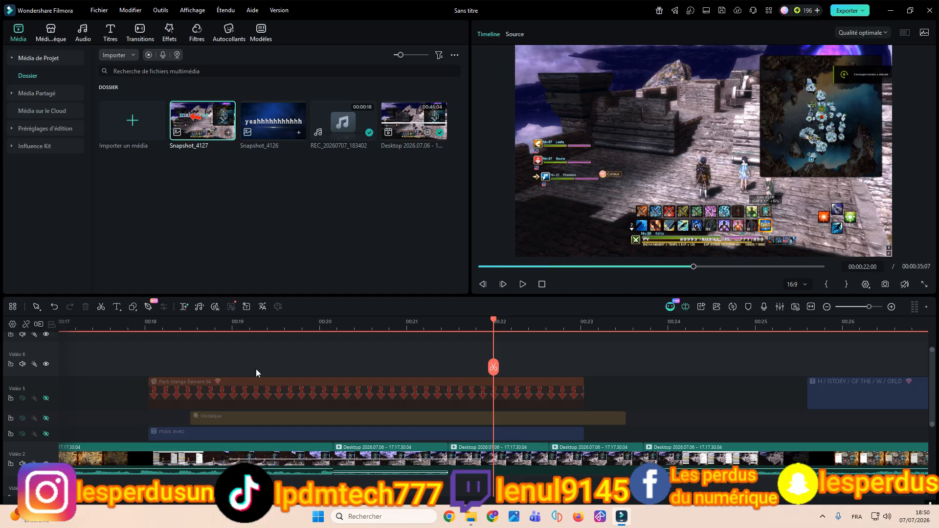
Step: Show the arrow, mosaic and "mais avec" title tracks again
{"action": "left_click", "coordinate": [46, 399]}
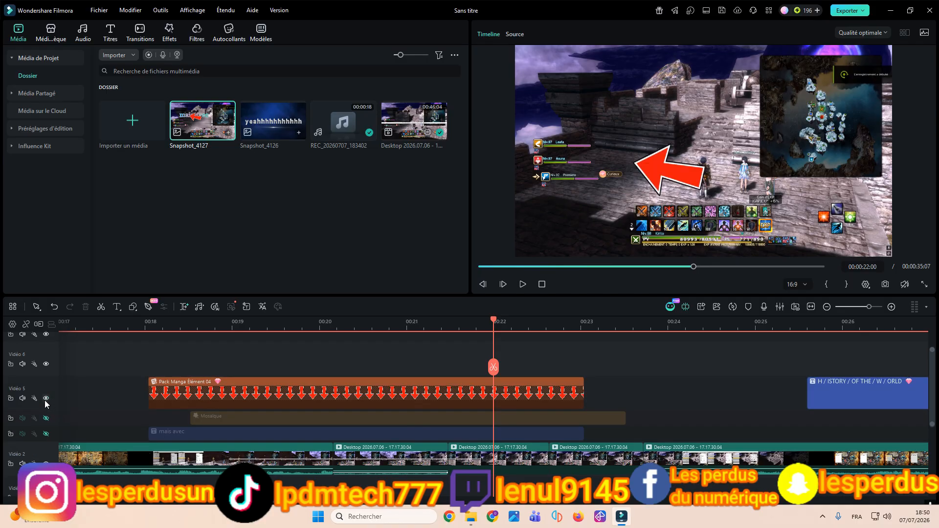
{"action": "left_click", "coordinate": [46, 418]}
{"action": "left_click", "coordinate": [46, 434]}
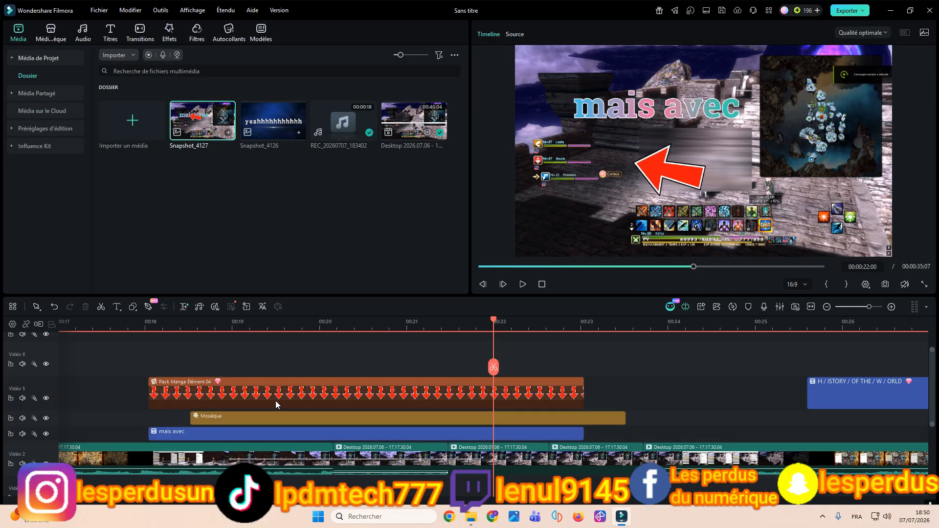
{"action": "scroll", "coordinate": [576, 329], "scroll_direction": "down", "scroll_amount": 5}
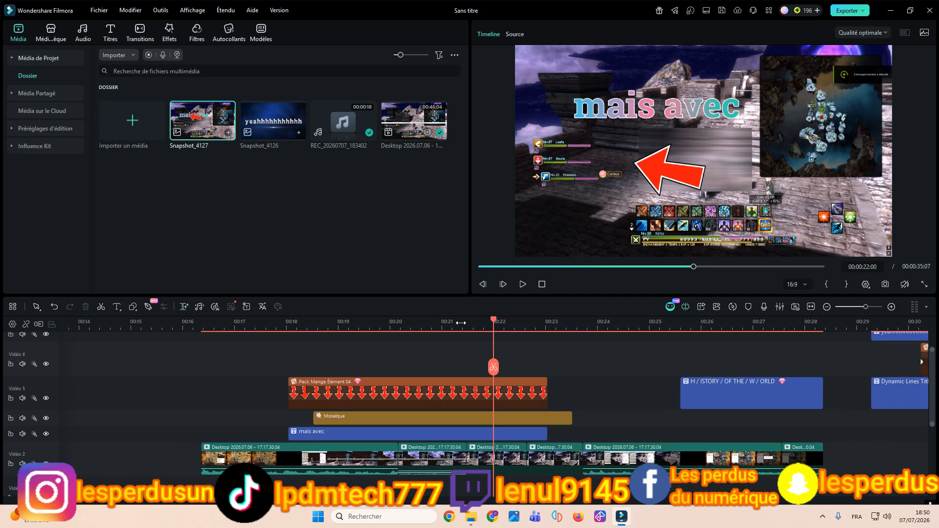